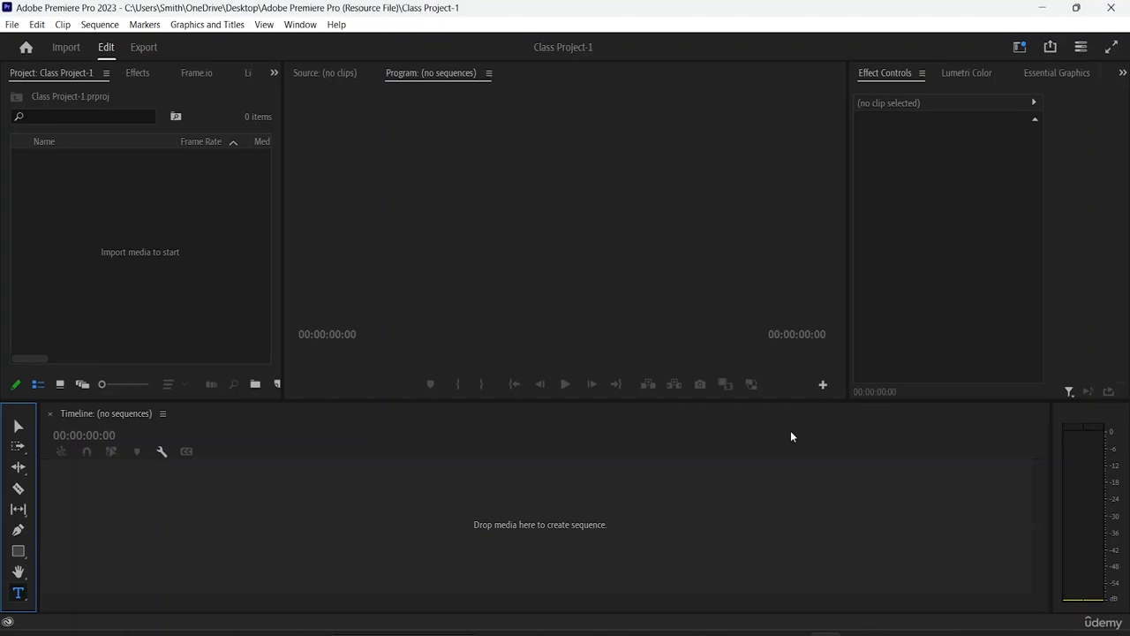
Step: Create a new sequence named Class Project-1 using the DSLR 1080p25 preset, reviewing its settings before accepting
key(ctrl+n)
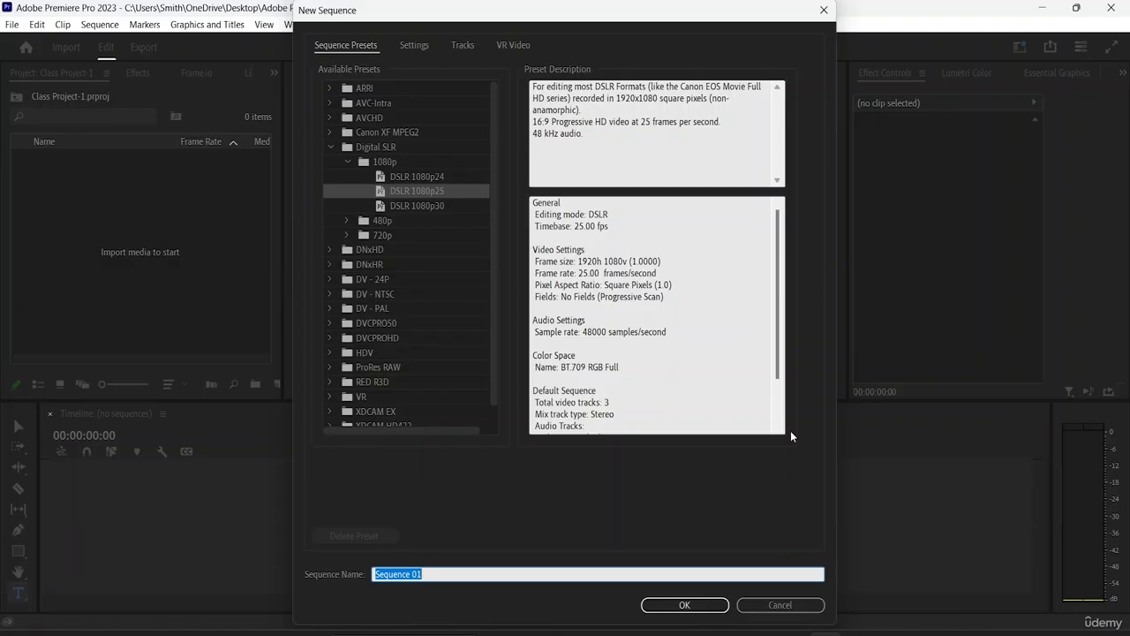
key(BackSpace)
text(Class Project-1)
click(420, 47)
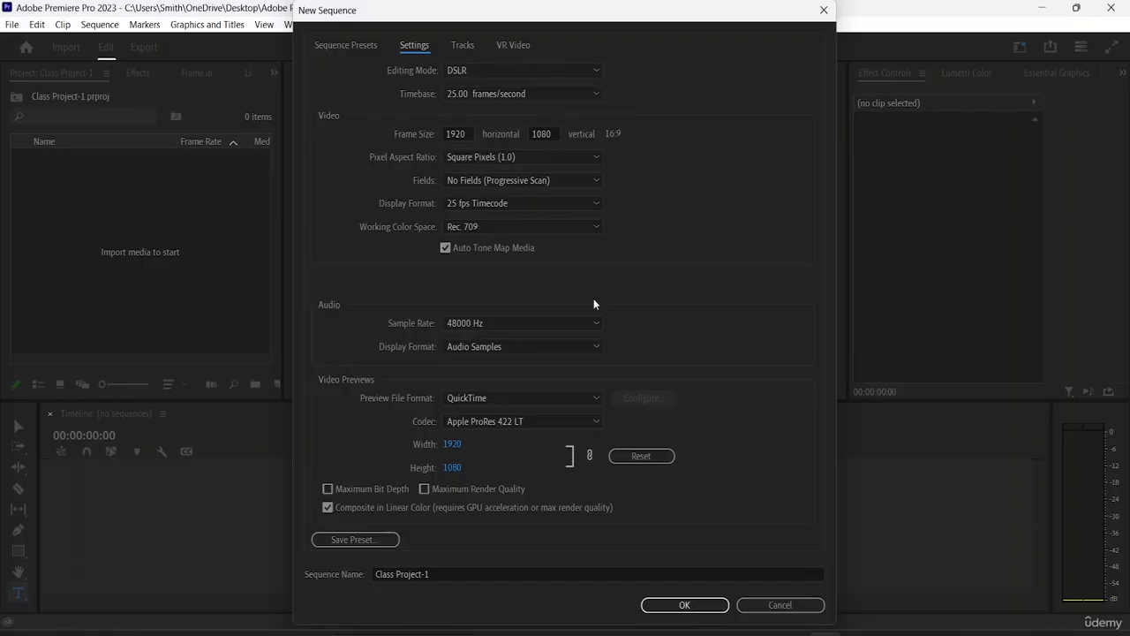
click(686, 606)
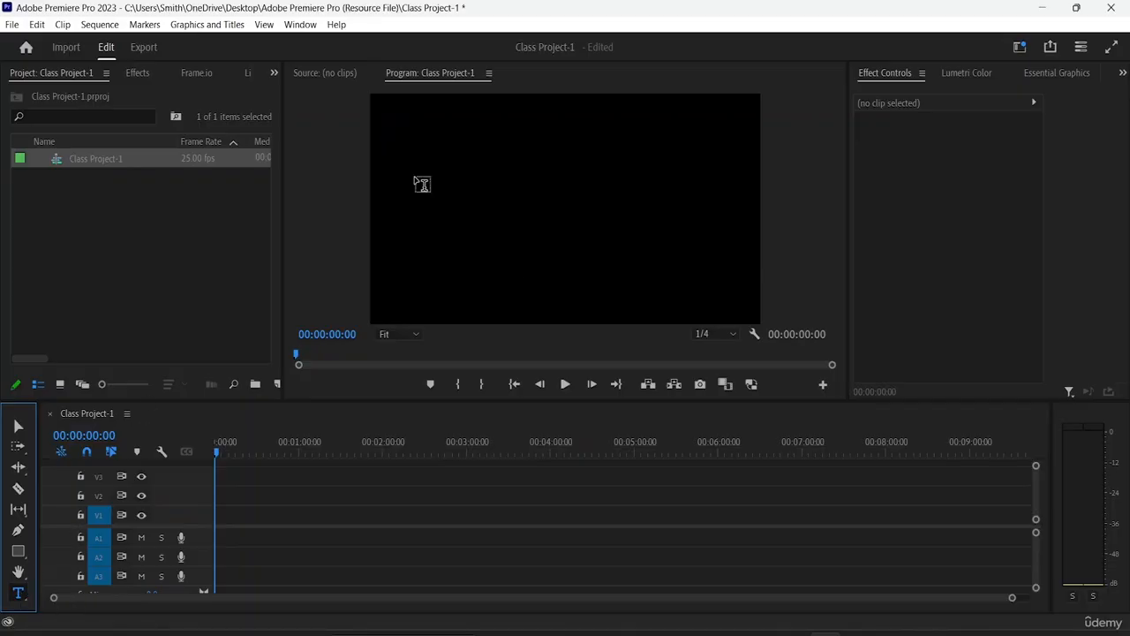
Step: Draw a text box in the middle of the video frame and enter "MOTION GRAPHIC" and "PROJECT" on two lines
drag(456, 137, 683, 275)
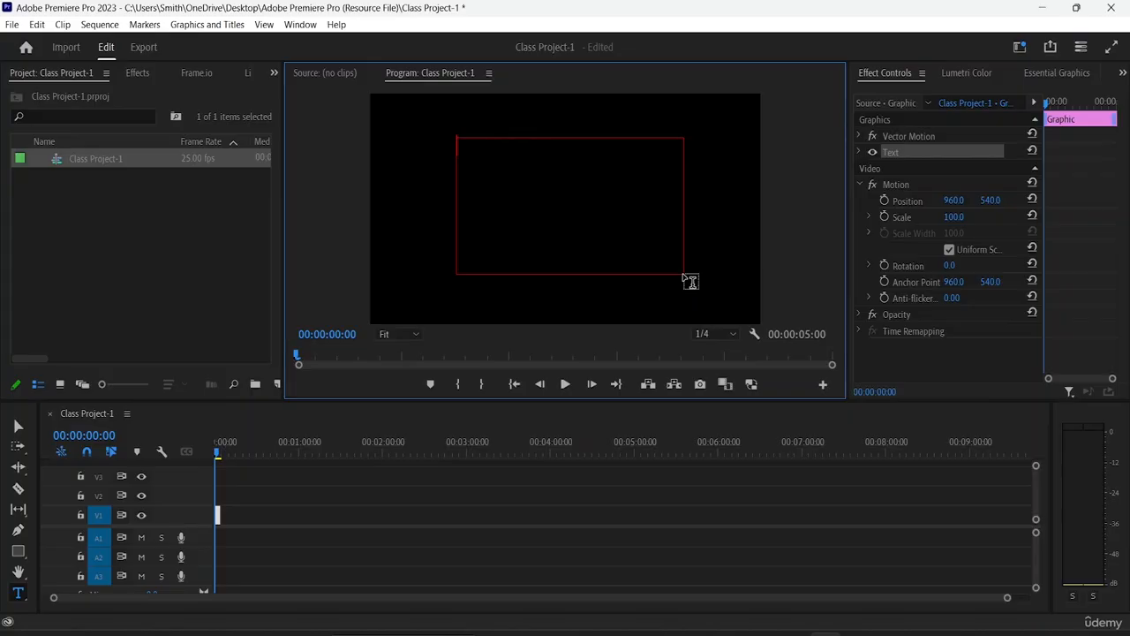
text(MOTION GR)
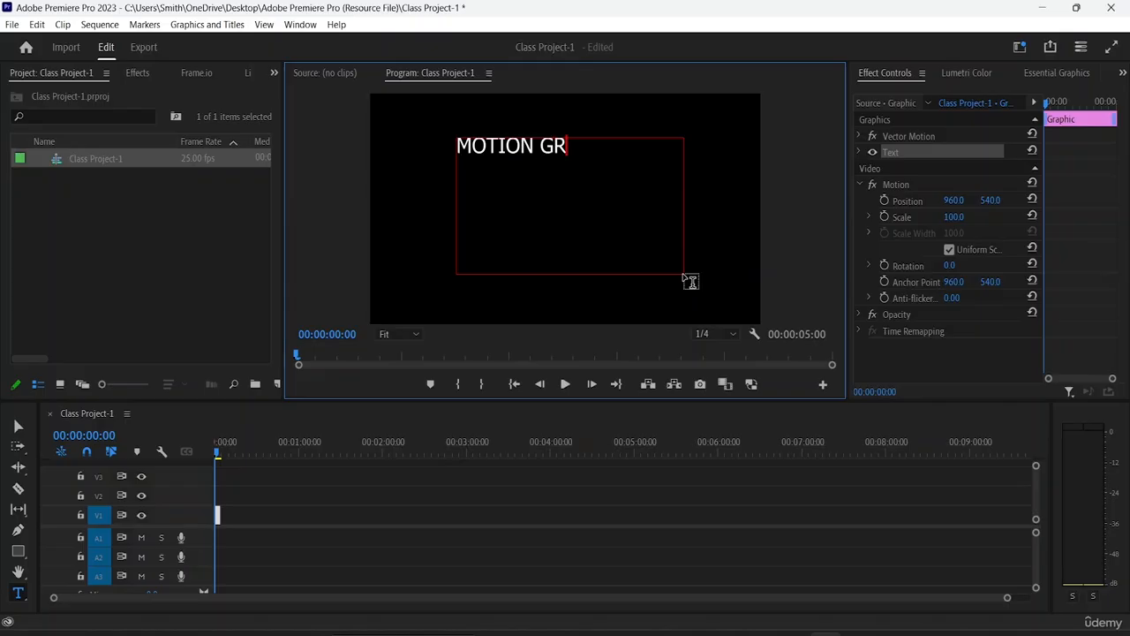
text(APHI)
key(BackSpace)
text(C)
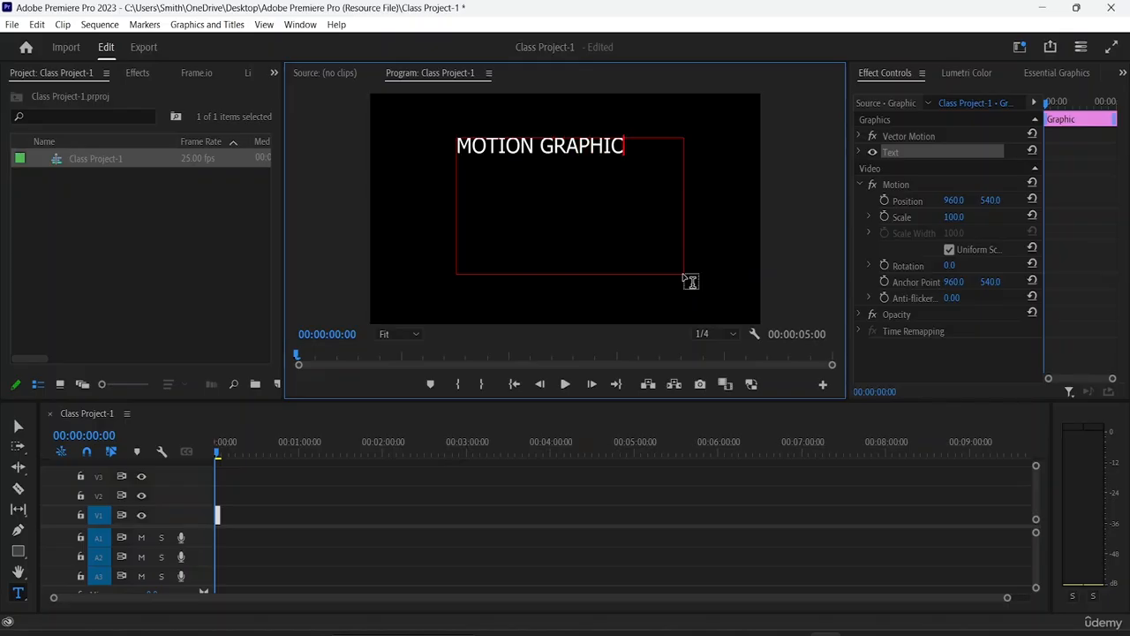
key(Return)
text(PROJECT)
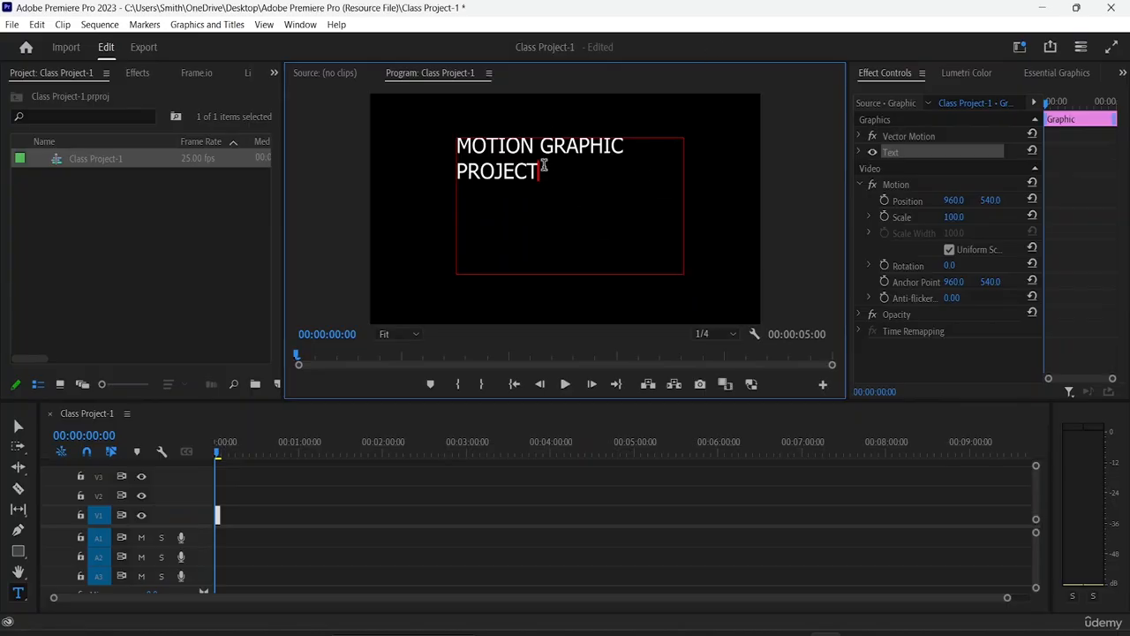
Step: Select all of the title text and bring up its Essential Graphics properties and the available graphics templates
drag(544, 165, 442, 132)
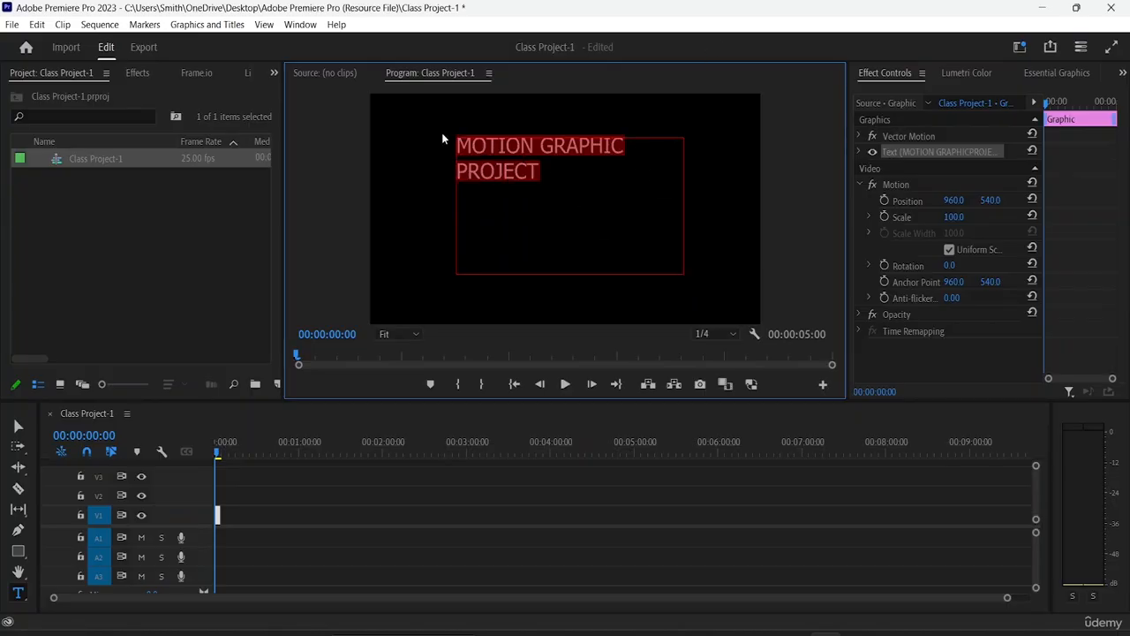
click(1066, 77)
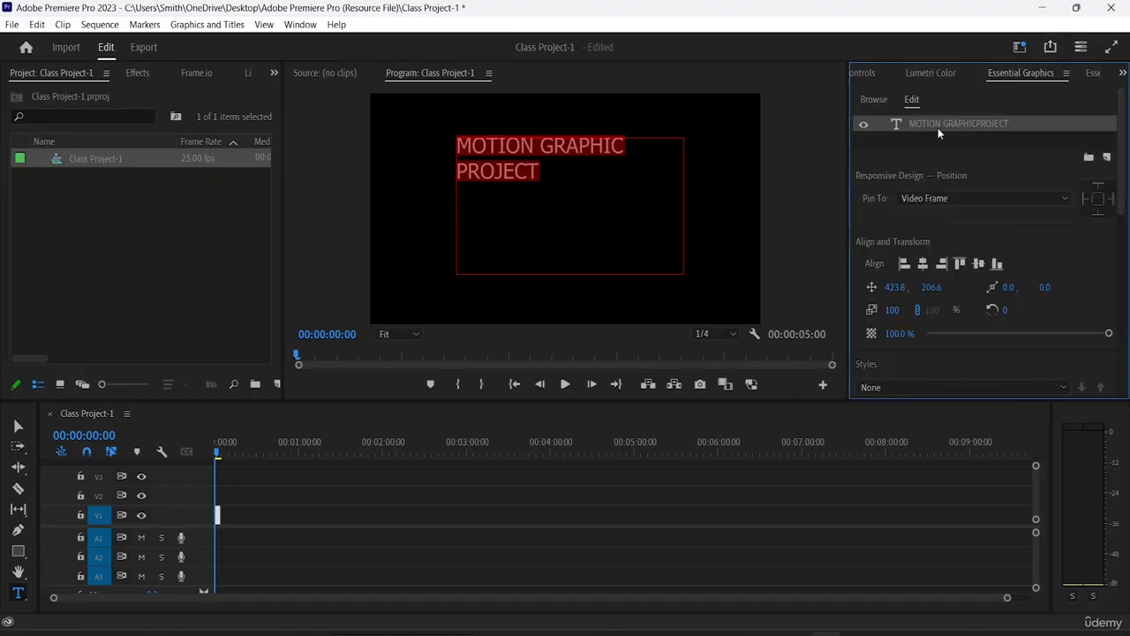
click(18, 427)
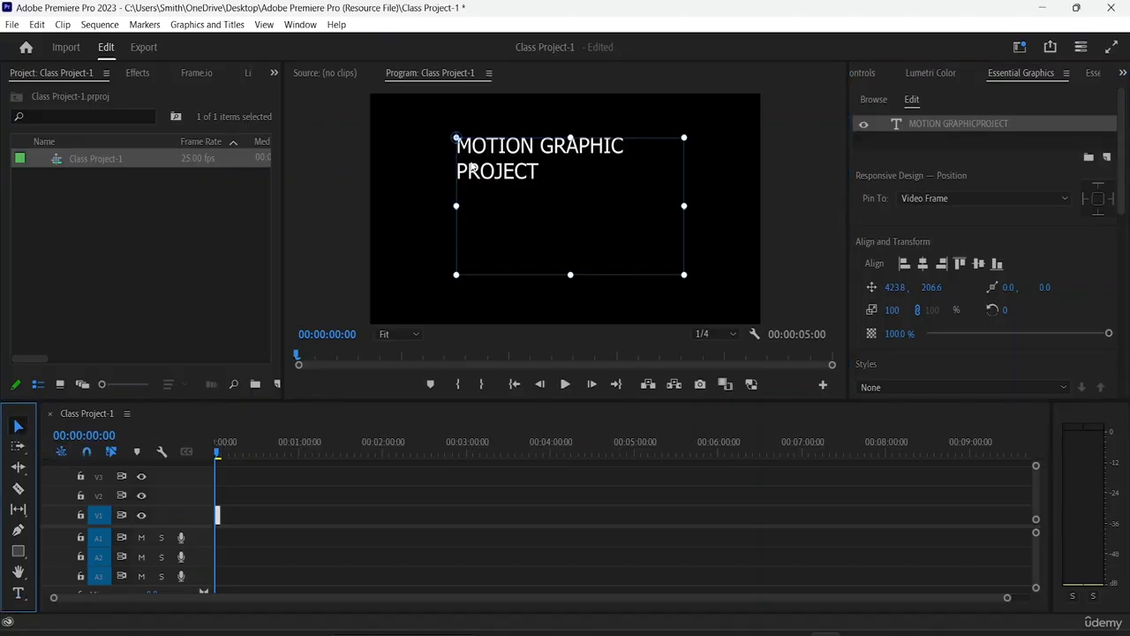
double_click(536, 166)
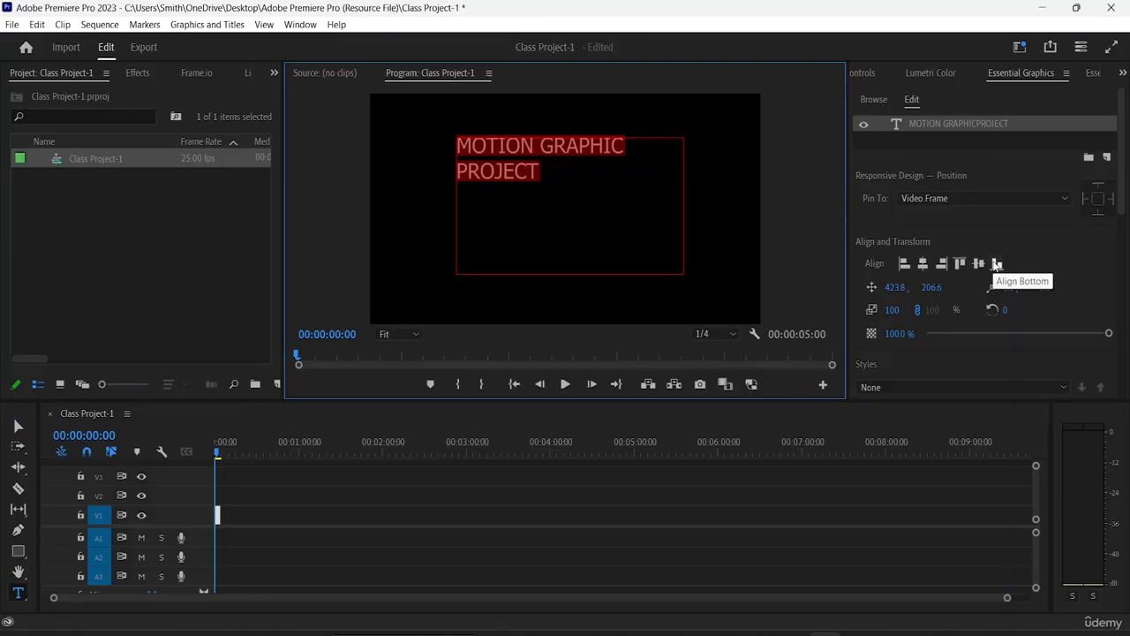
click(876, 101)
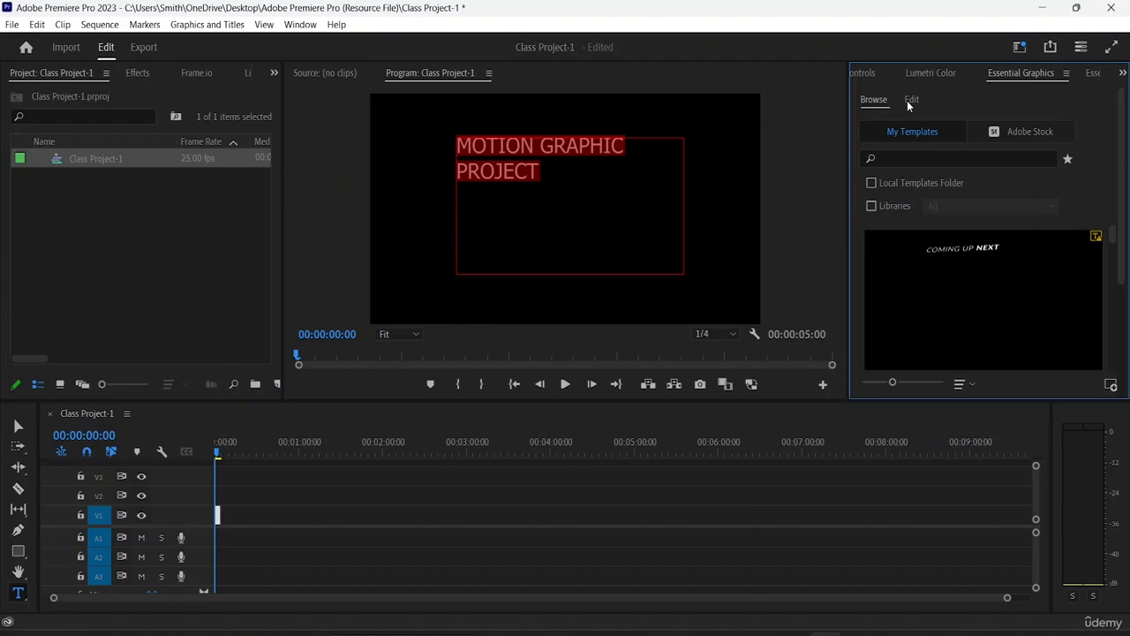
click(909, 103)
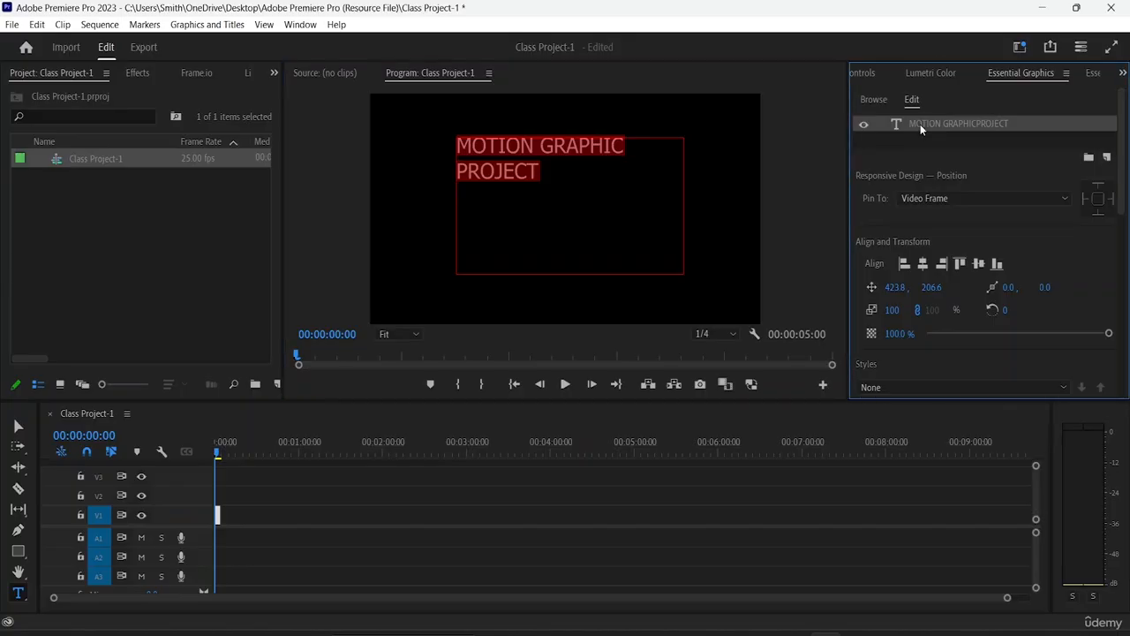
click(873, 100)
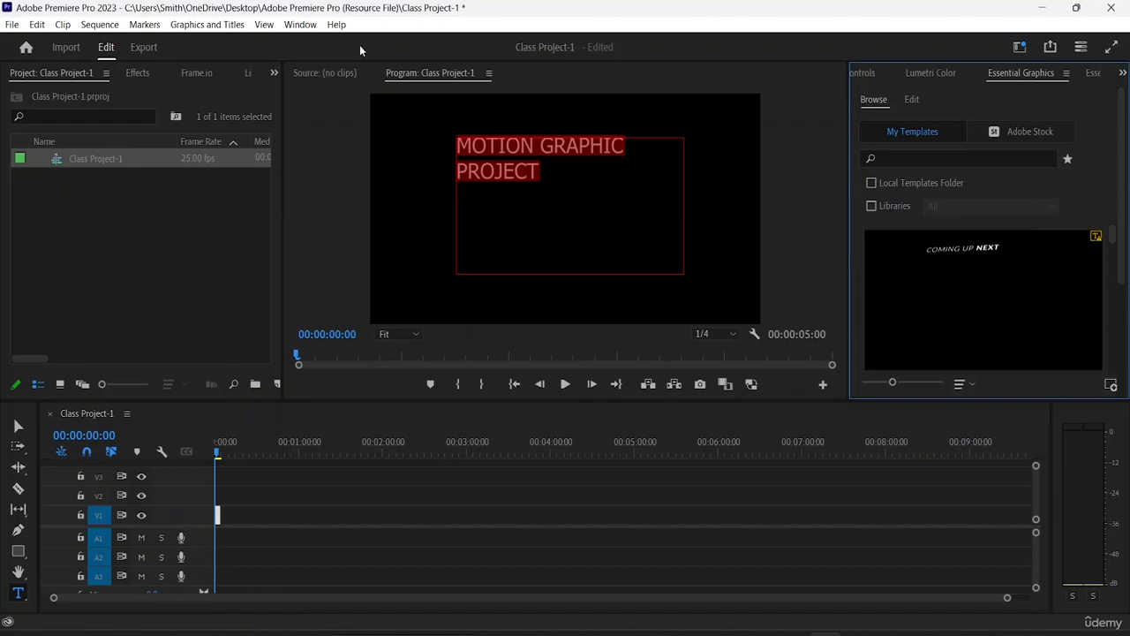
Step: Switch to the Editing workspace and show the Media Browser
click(302, 27)
mouse_move(328, 43)
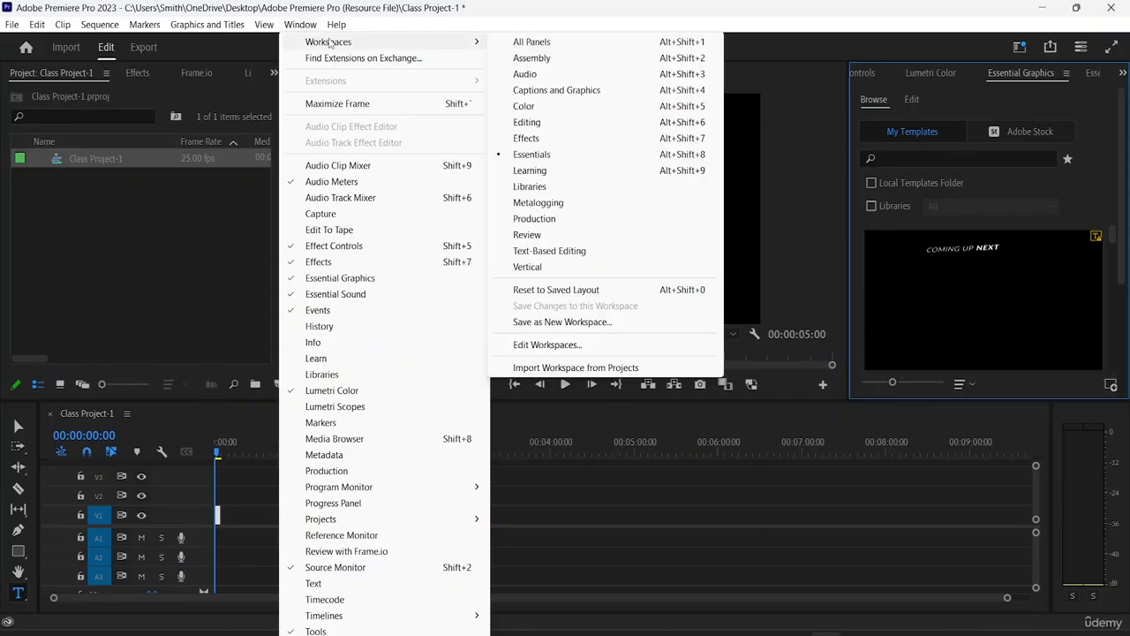
click(532, 123)
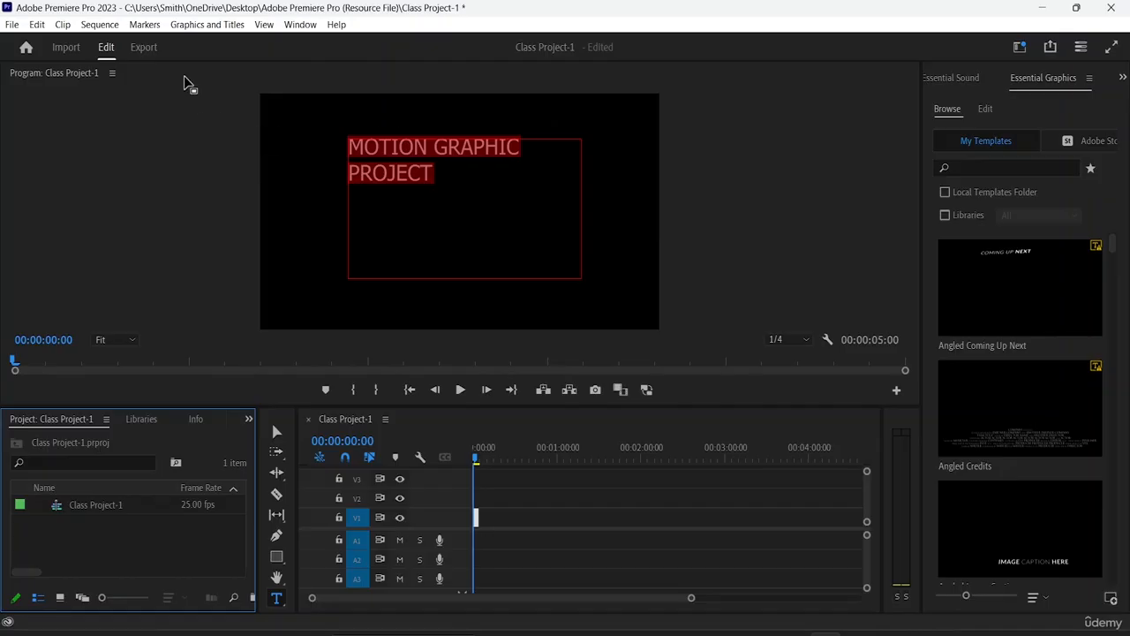
click(309, 26)
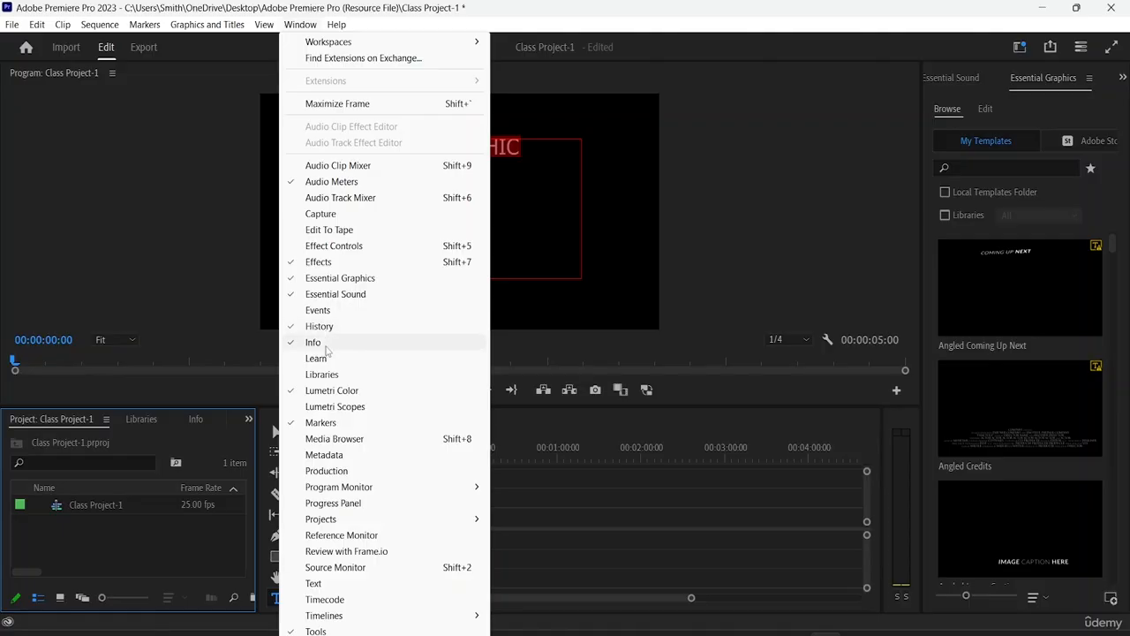
click(332, 439)
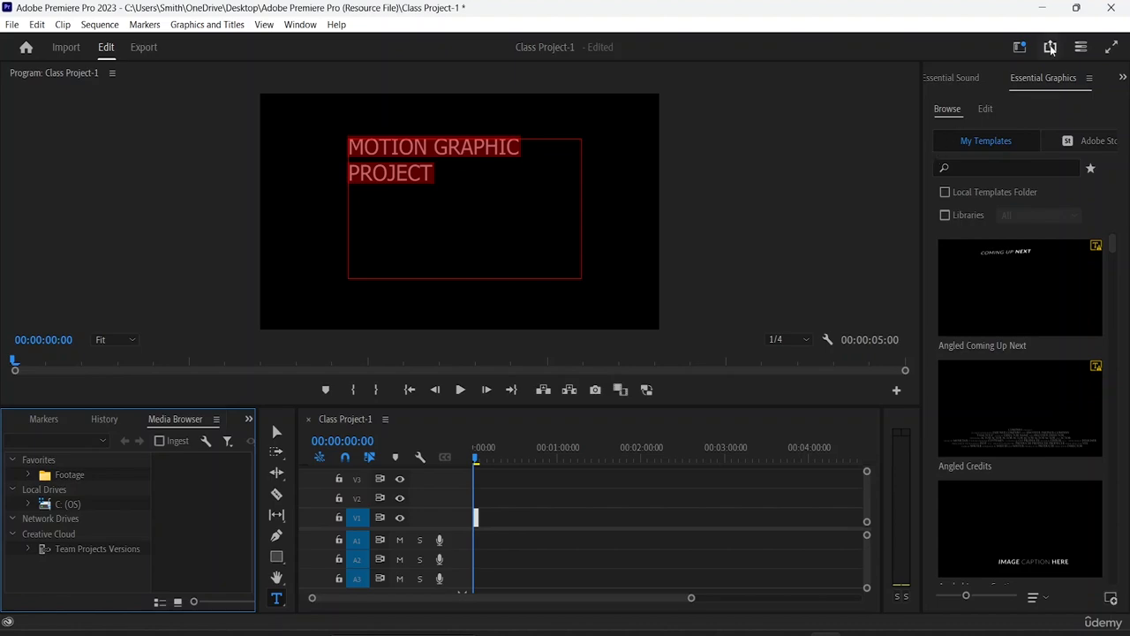
Step: Set the font of the selected title text to Wide Latin
click(987, 109)
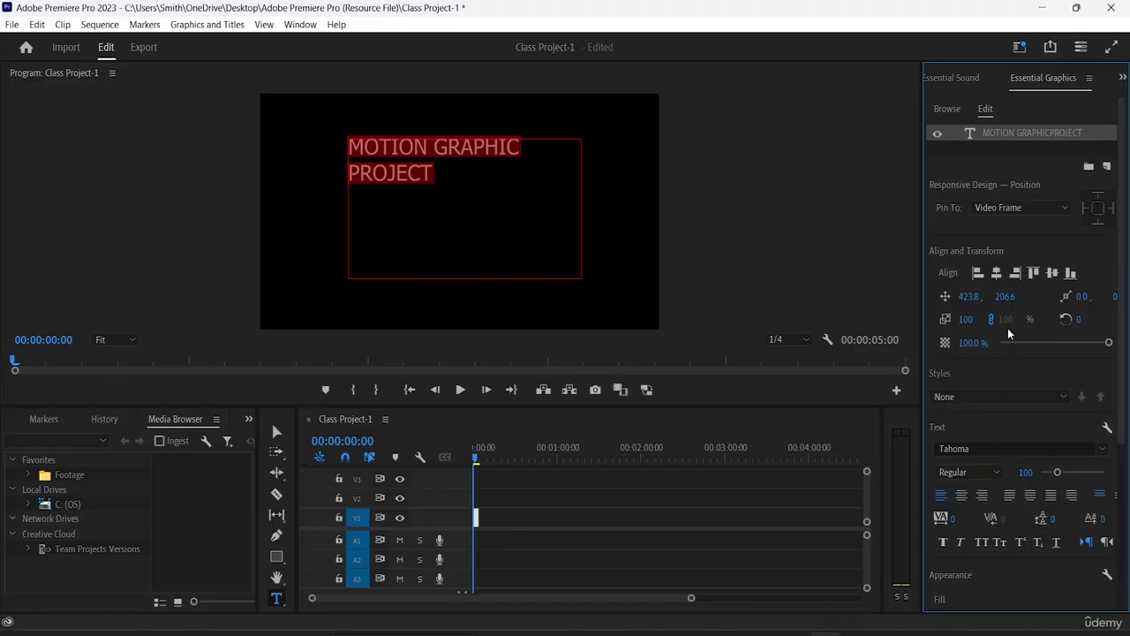
click(1104, 449)
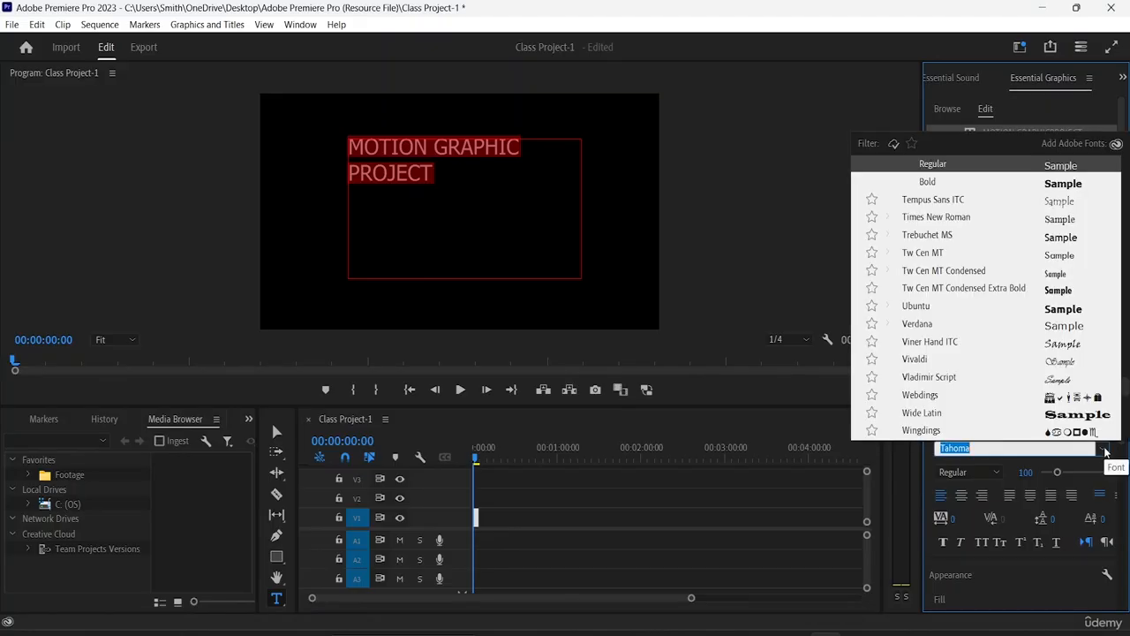
click(1081, 412)
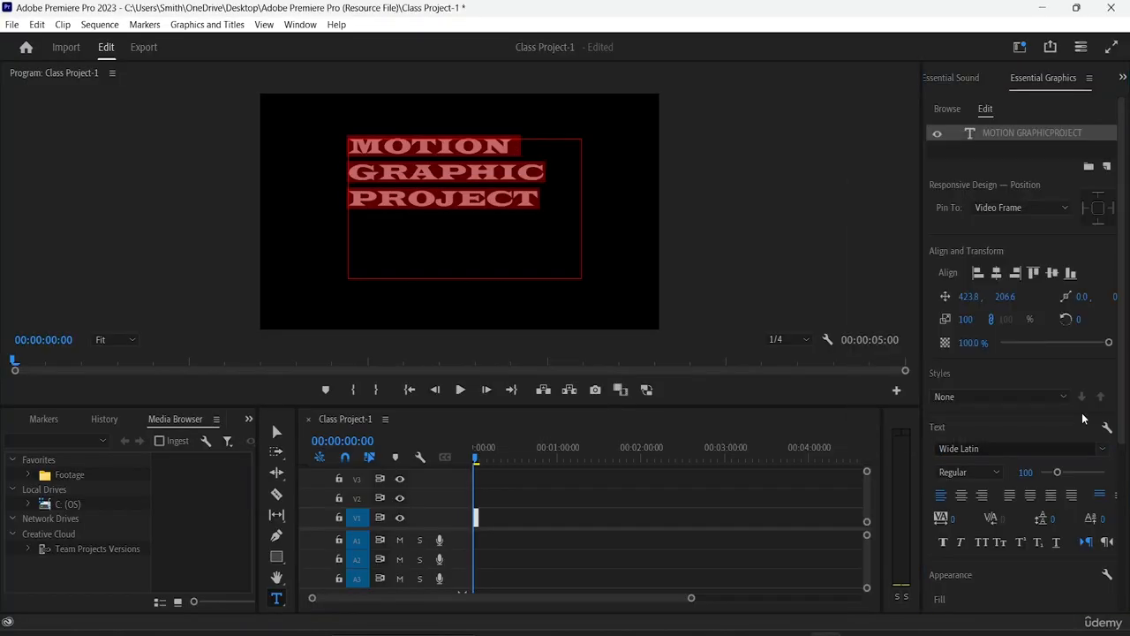
Step: Centre-align the title text and set its tracking to 131 and leading to 38
click(962, 495)
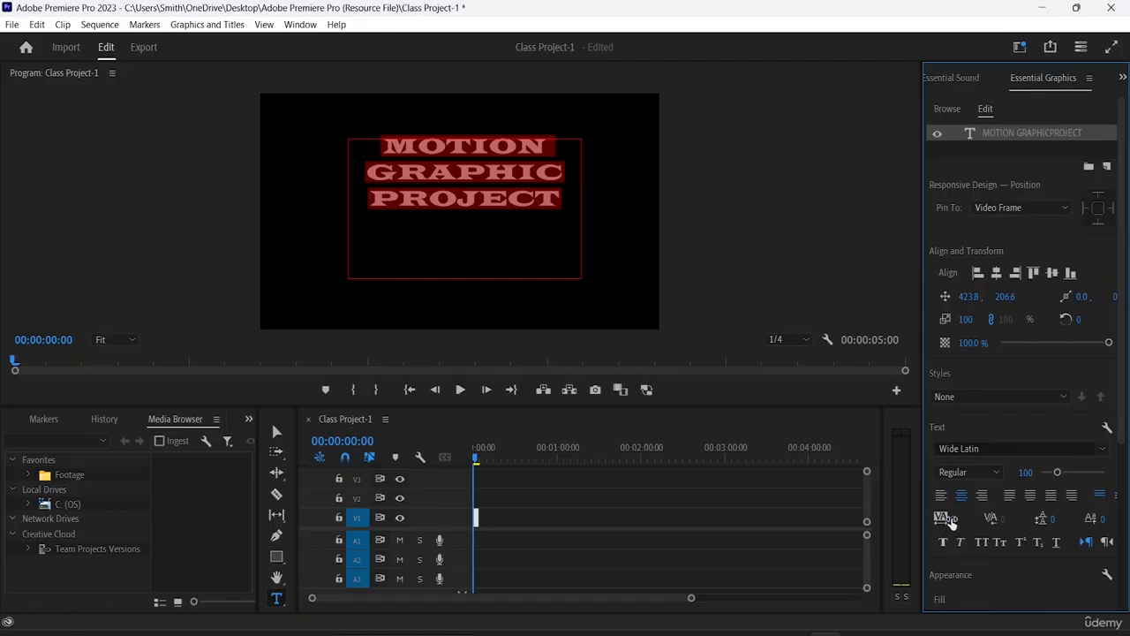
mouse_move(956, 523)
mouse_down()
mouse_move(1059, 522)
mouse_move(965, 518)
mouse_up()
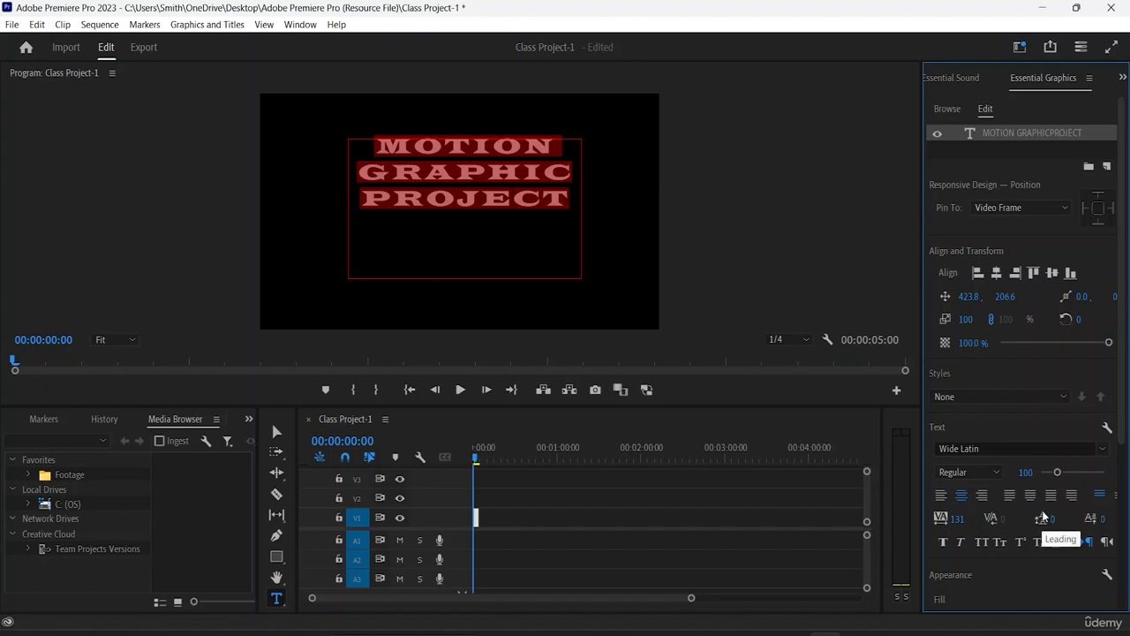
drag(1053, 520, 1066, 517)
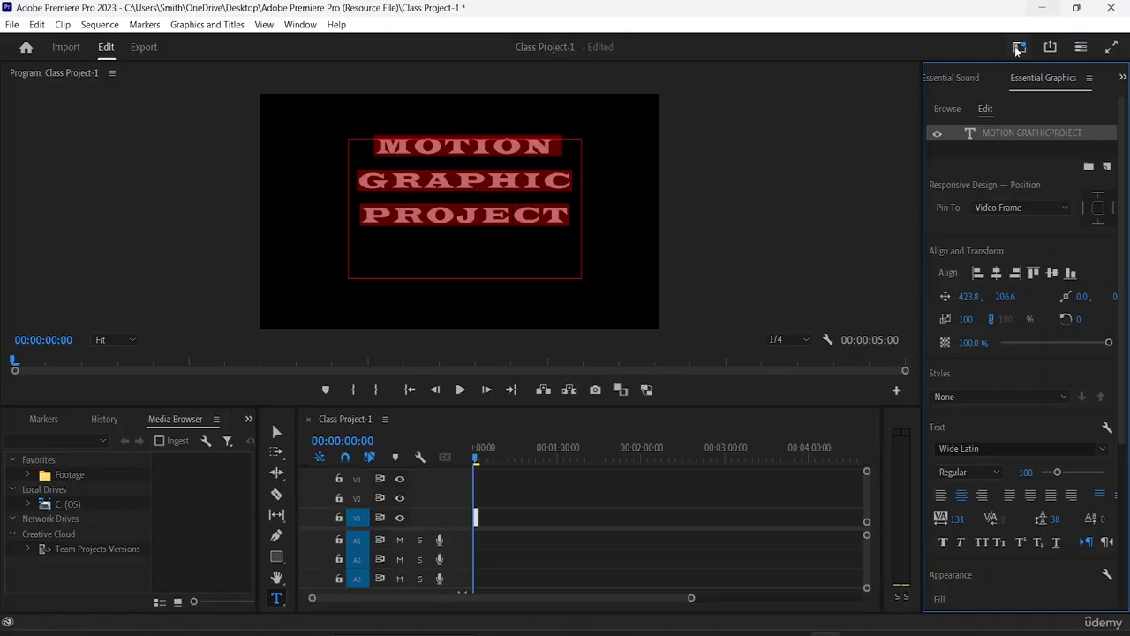
Step: Look through the Essential Sound stock audio and editing options, and return to the Essential Graphics templates
click(962, 79)
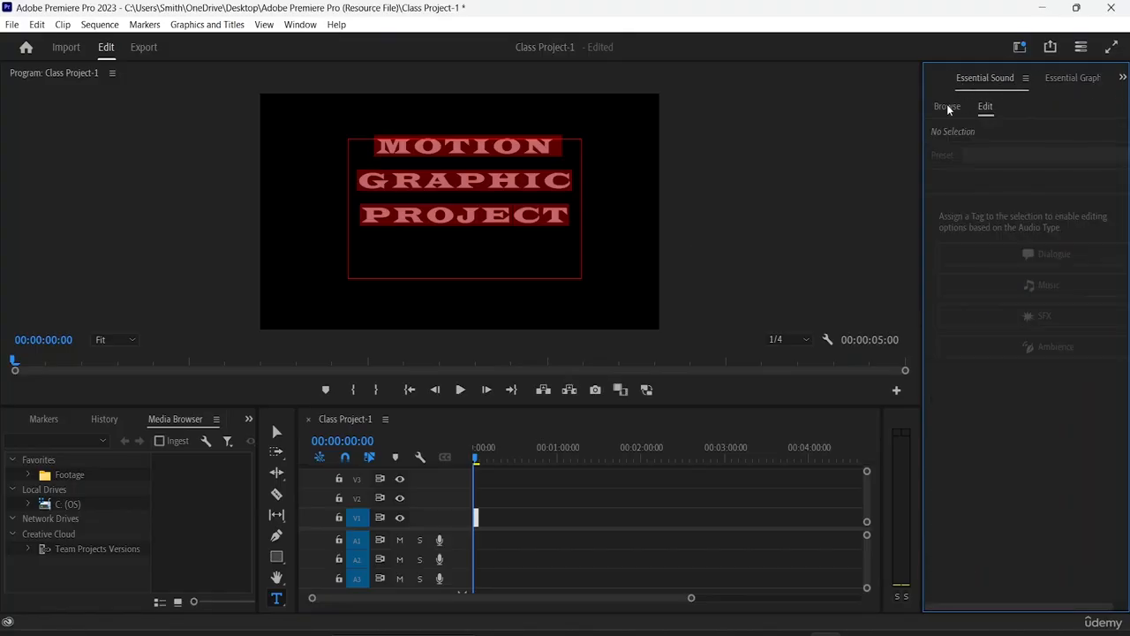
click(948, 107)
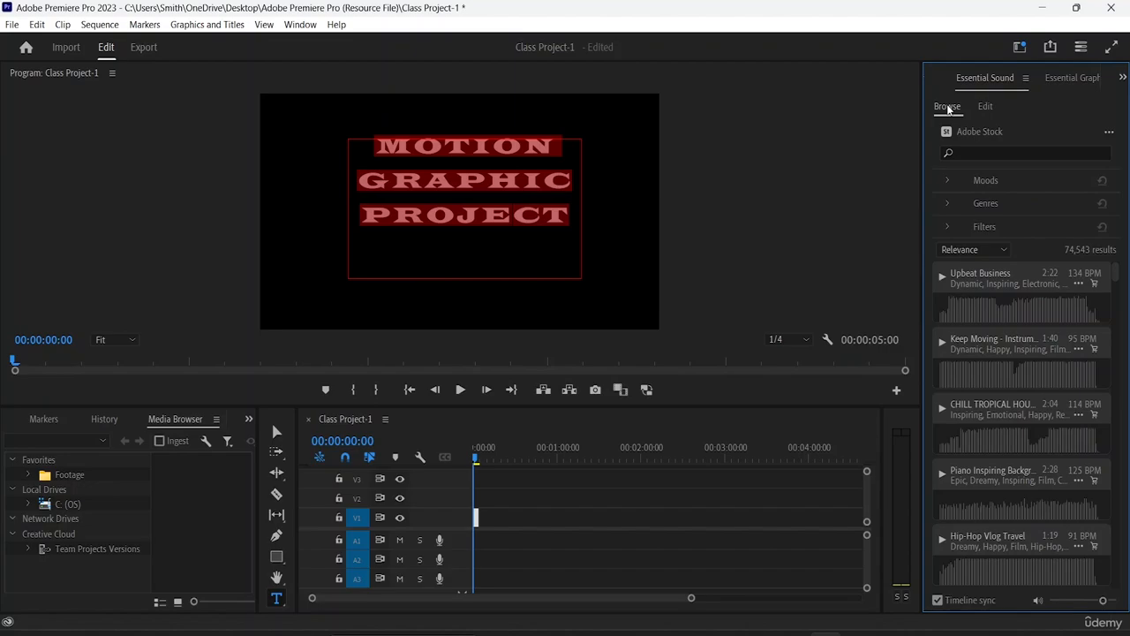
click(986, 110)
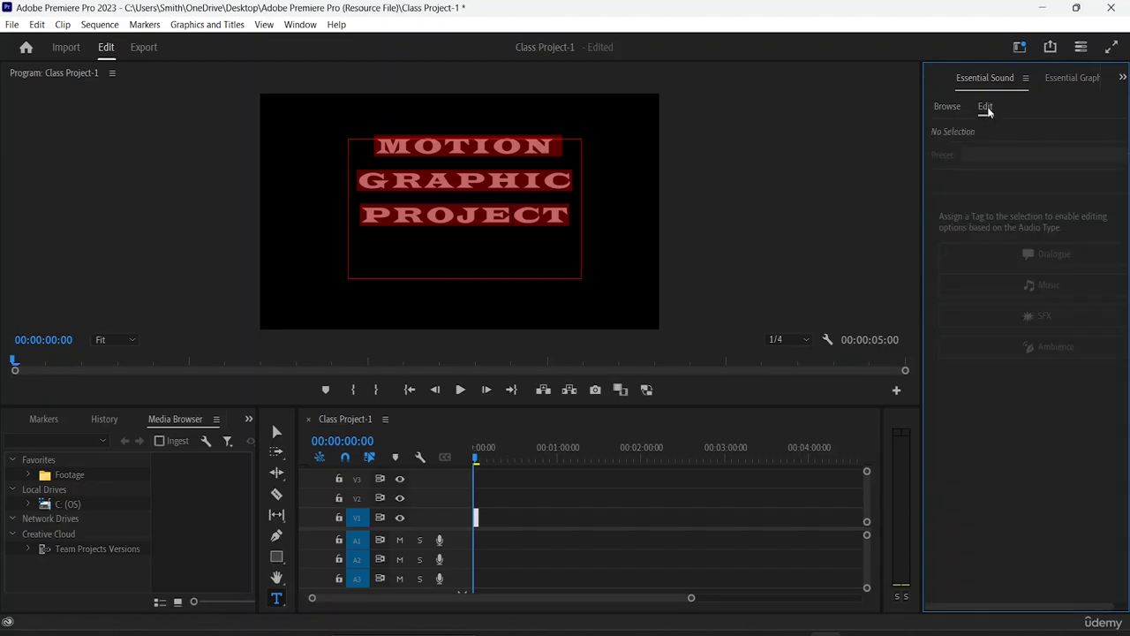
click(1065, 80)
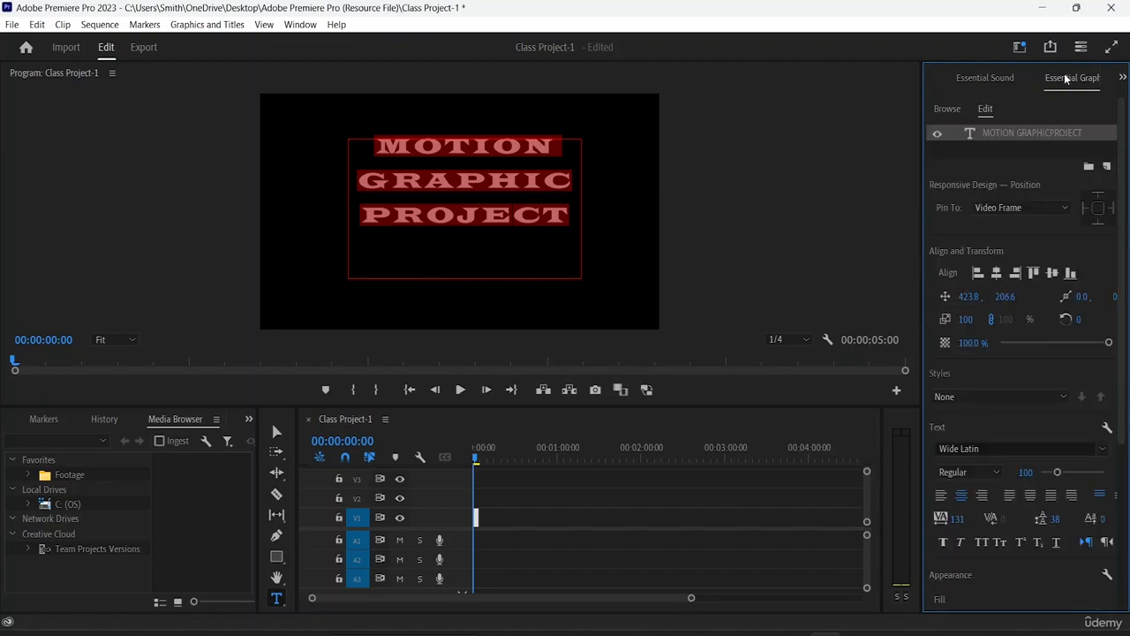
click(947, 109)
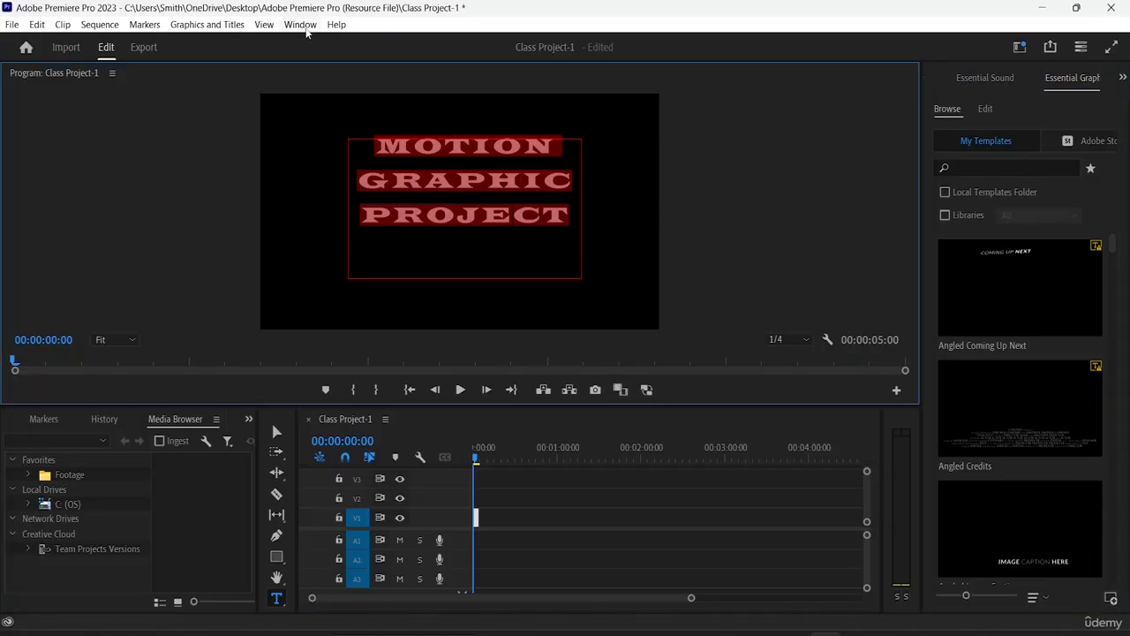
Step: Switch to the All Panels workspace and widen the keyframe timeline area of the Effect Controls
click(304, 27)
mouse_move(403, 39)
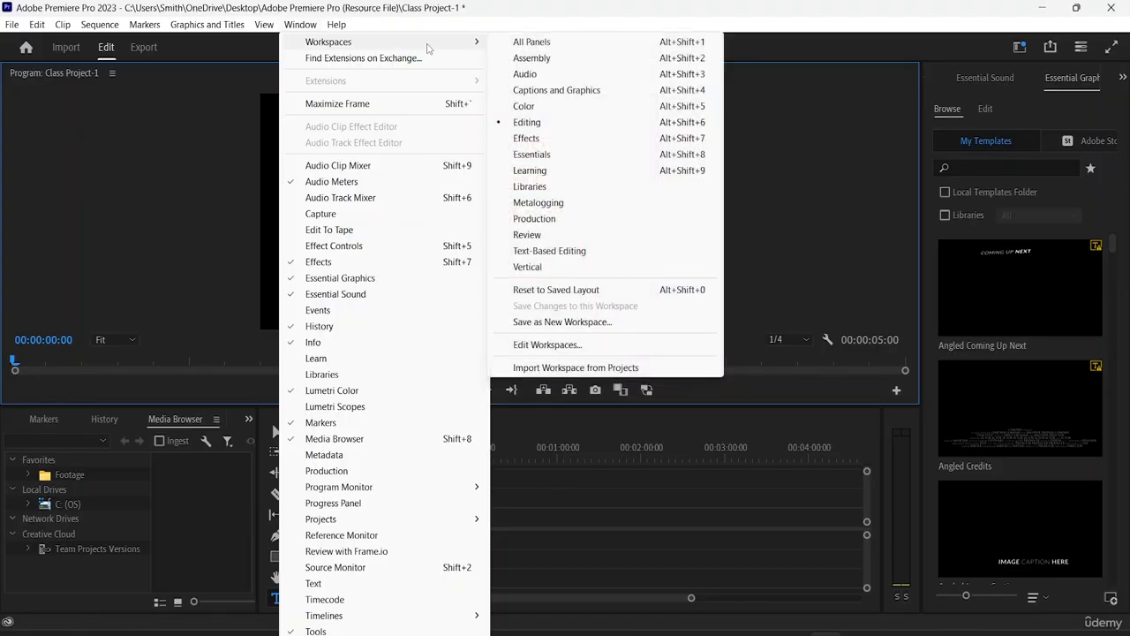
click(560, 39)
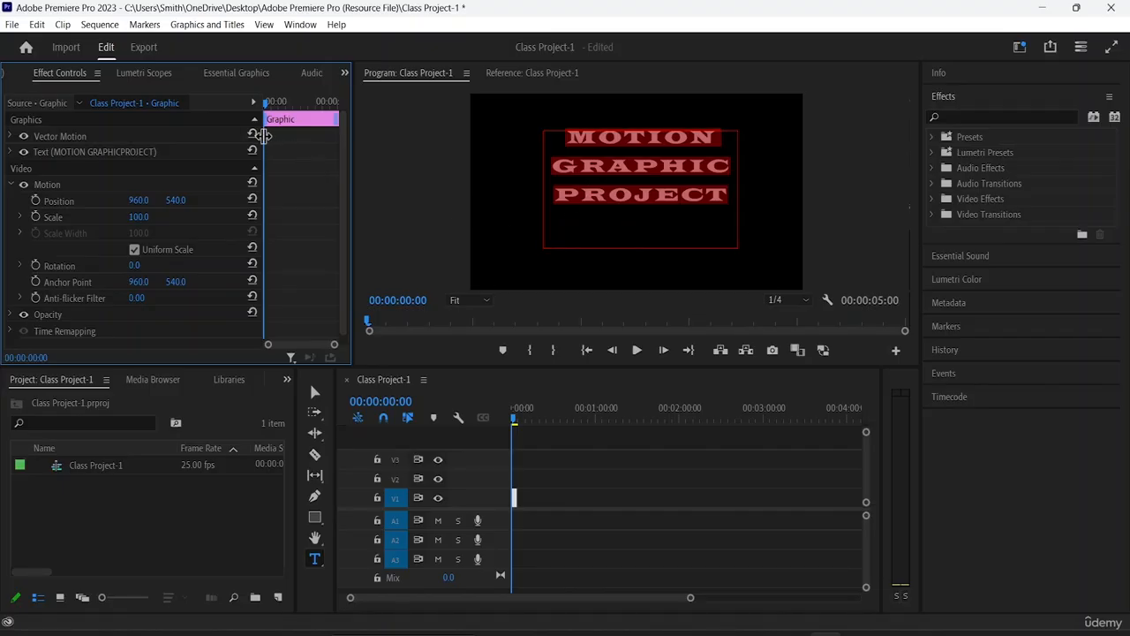
drag(259, 135, 192, 135)
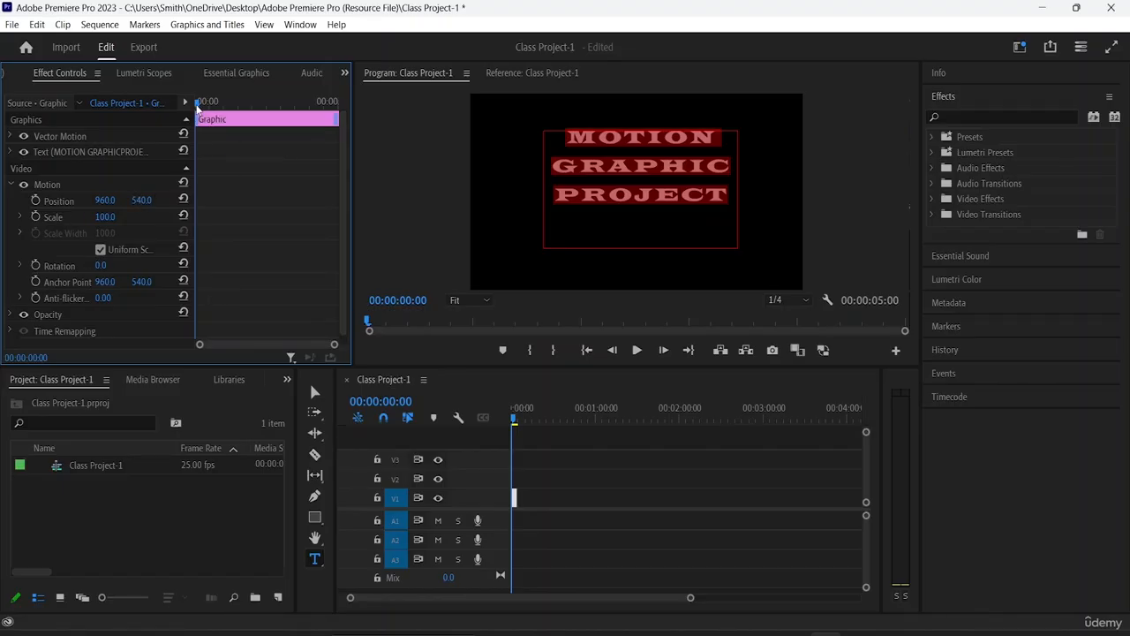
Step: Scrub the playhead along the title graphic to 00:00:01:07 and 00:00:02:12, and move it back to 00:00:00:08
drag(196, 104, 233, 115)
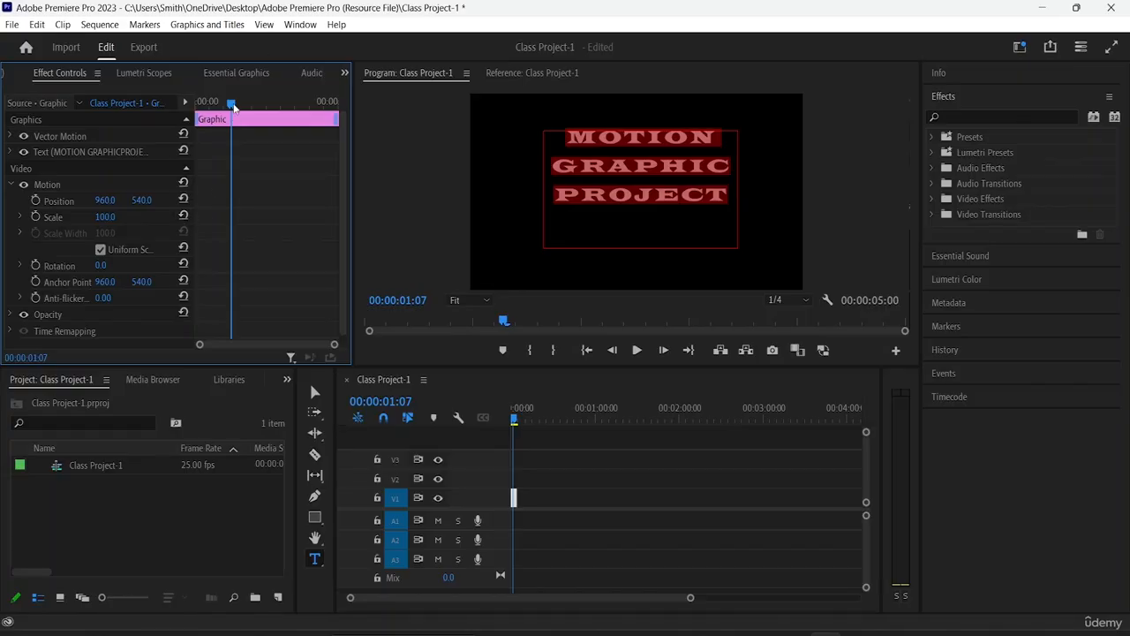
drag(232, 104, 269, 119)
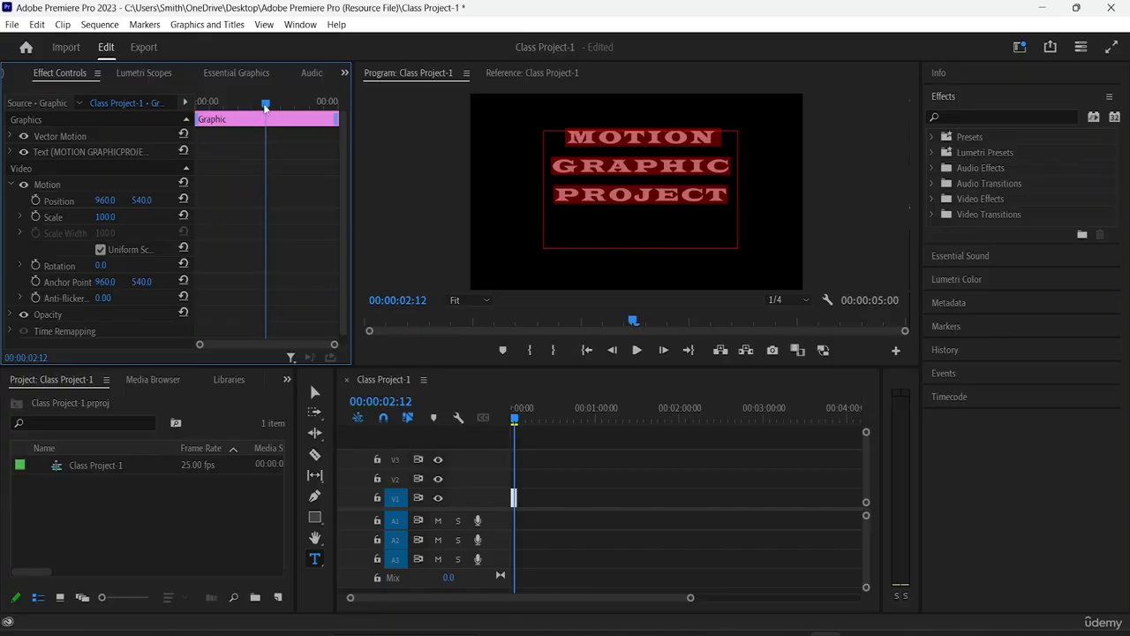
drag(265, 104, 203, 103)
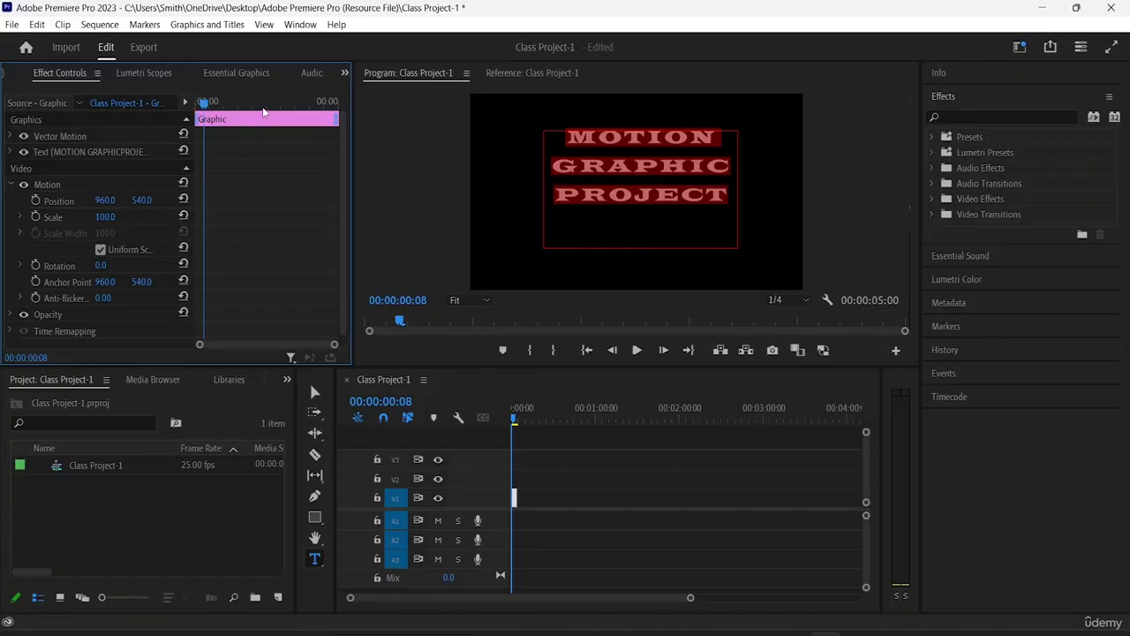
Step: Keyframe the title's Position at 00:00:00:08, and set it to 939, 1548 at 00:00:00:00 so it starts below the frame
click(36, 201)
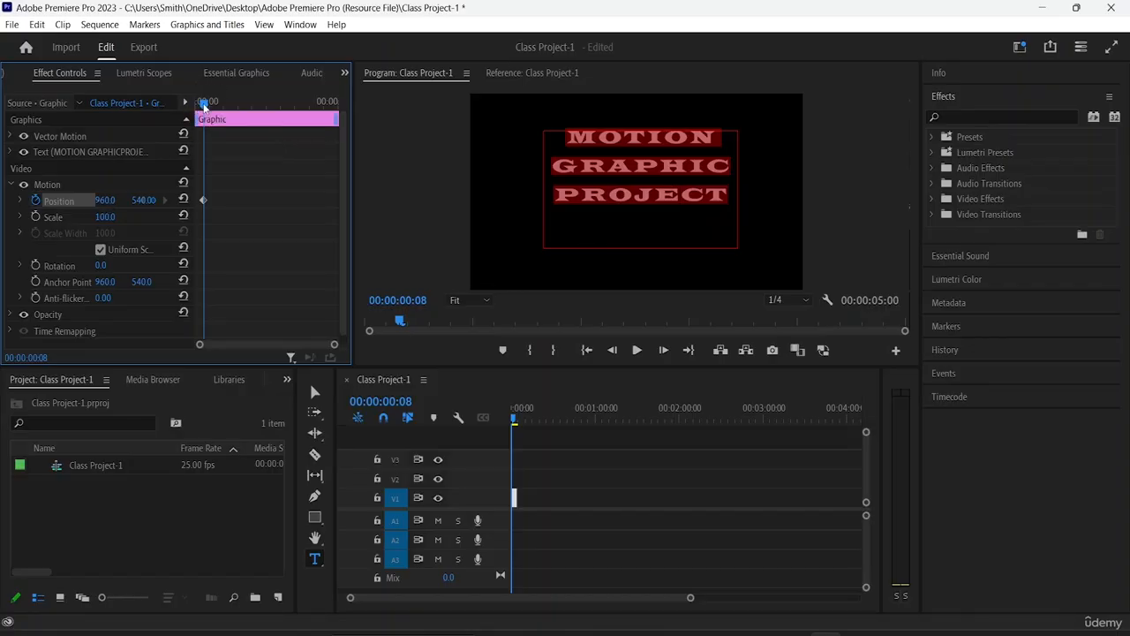
drag(203, 105, 177, 106)
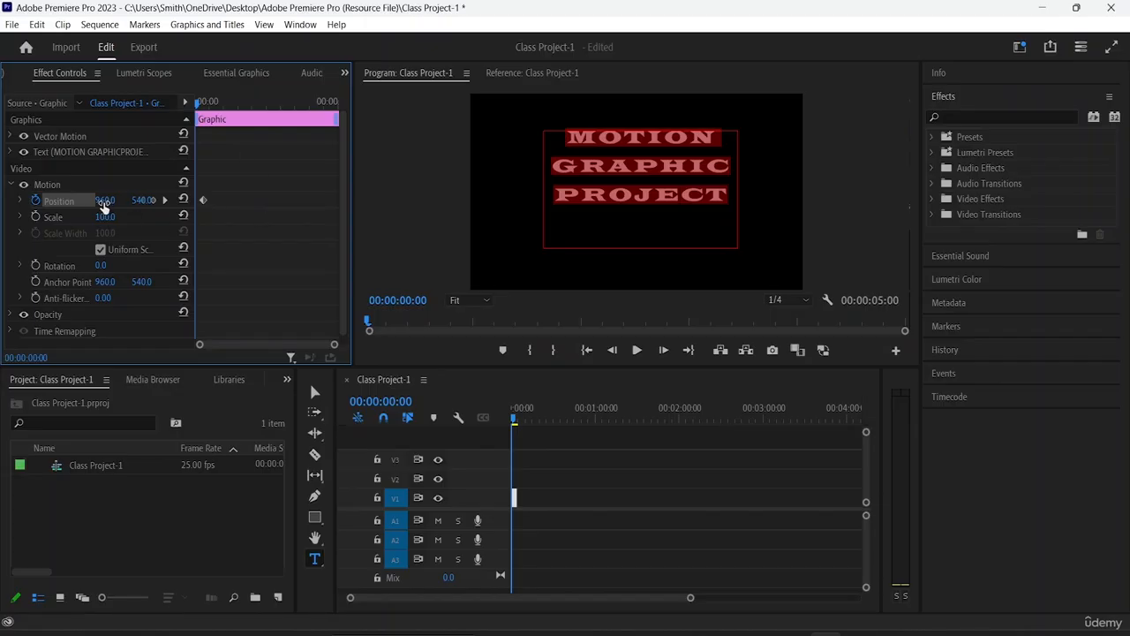
drag(103, 202, 84, 202)
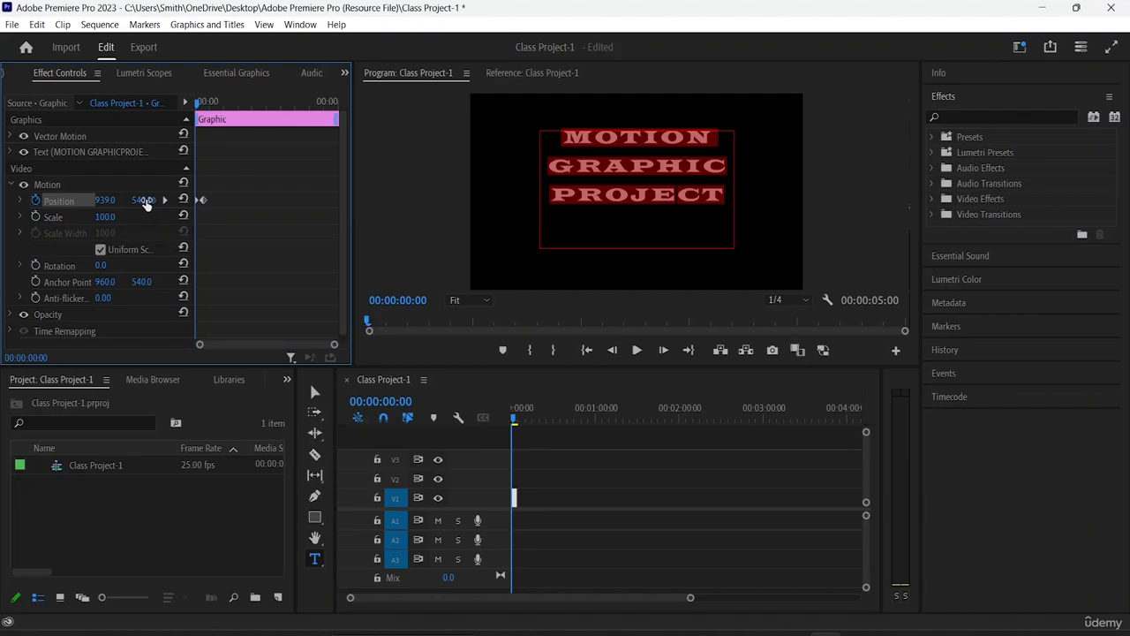
drag(146, 202, 144, 201)
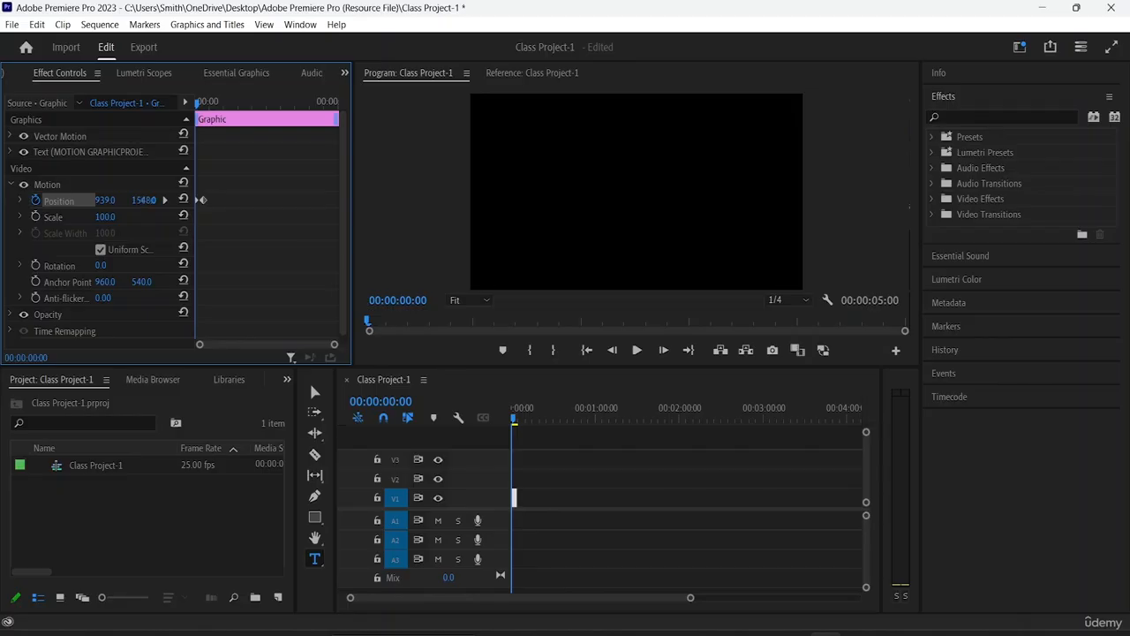
drag(144, 201, 147, 201)
Step: Play the title's position animation twice, returning to the start before the second playback
key(space)
key(space)
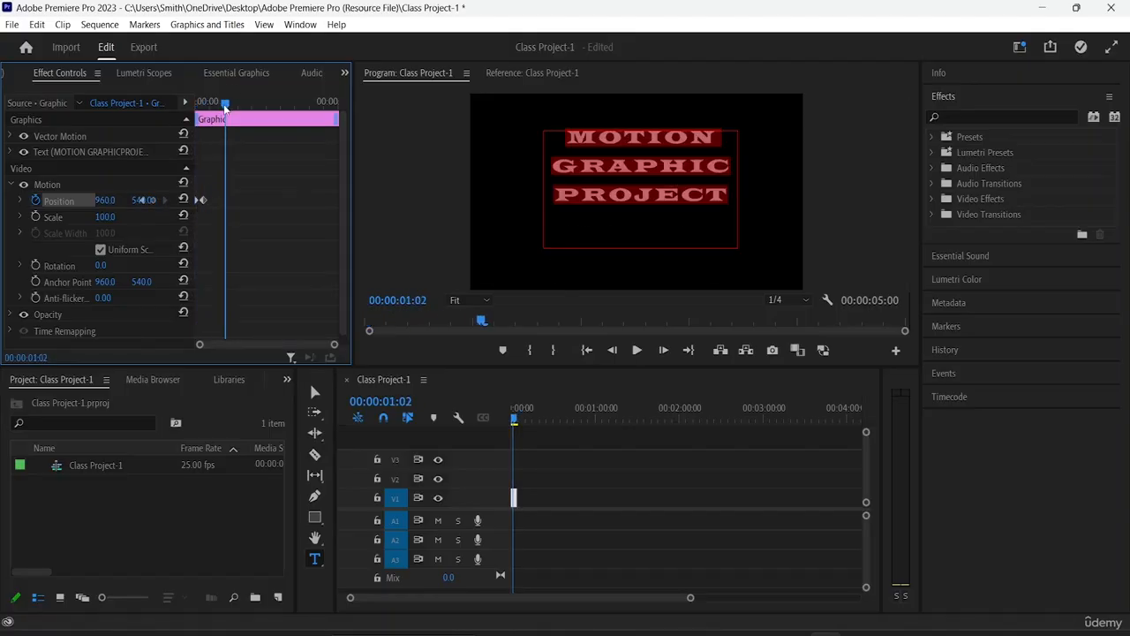
drag(226, 104, 177, 103)
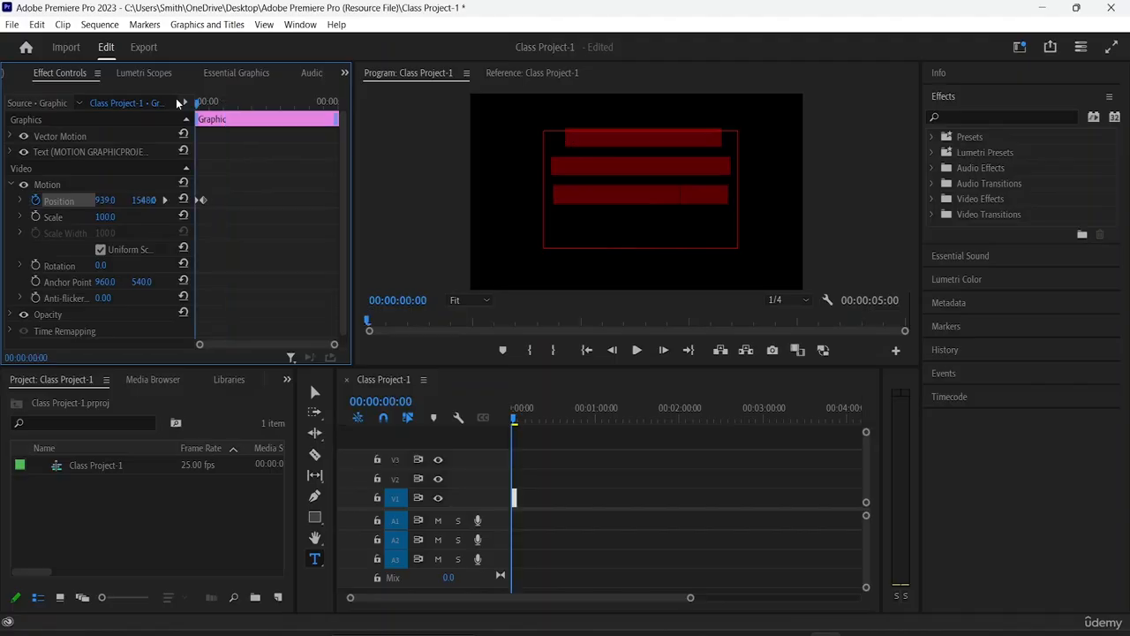
key(space)
key(space)
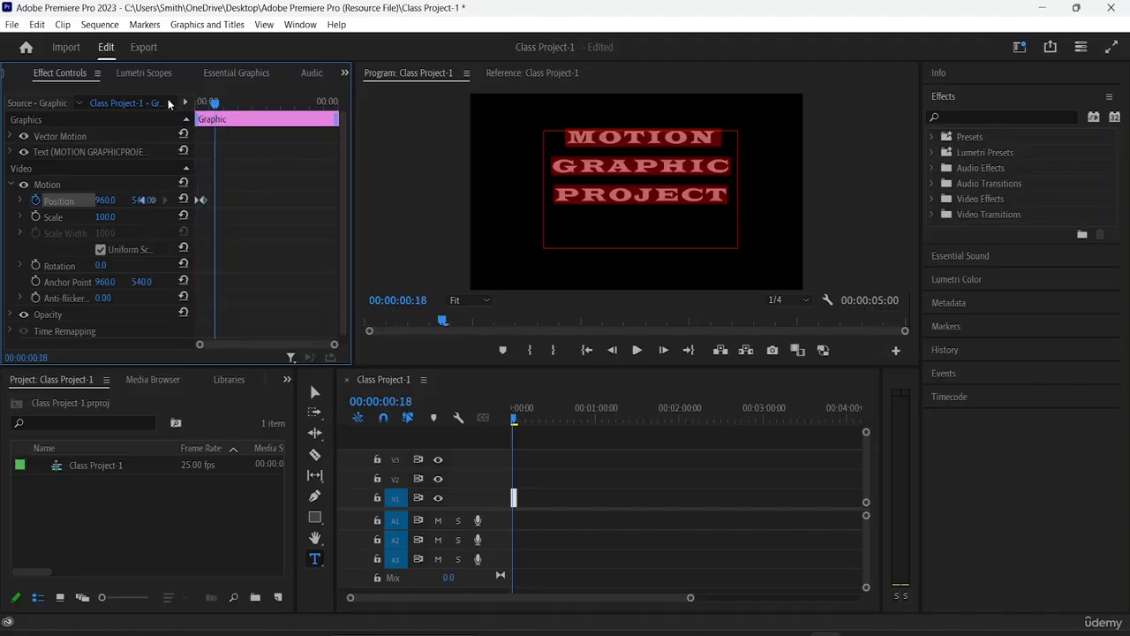
Step: Move the second Position keyframe to about 00:00:01:01 to slow the title's rise, and preview it from the start
click(206, 201)
drag(214, 104, 186, 104)
key(space)
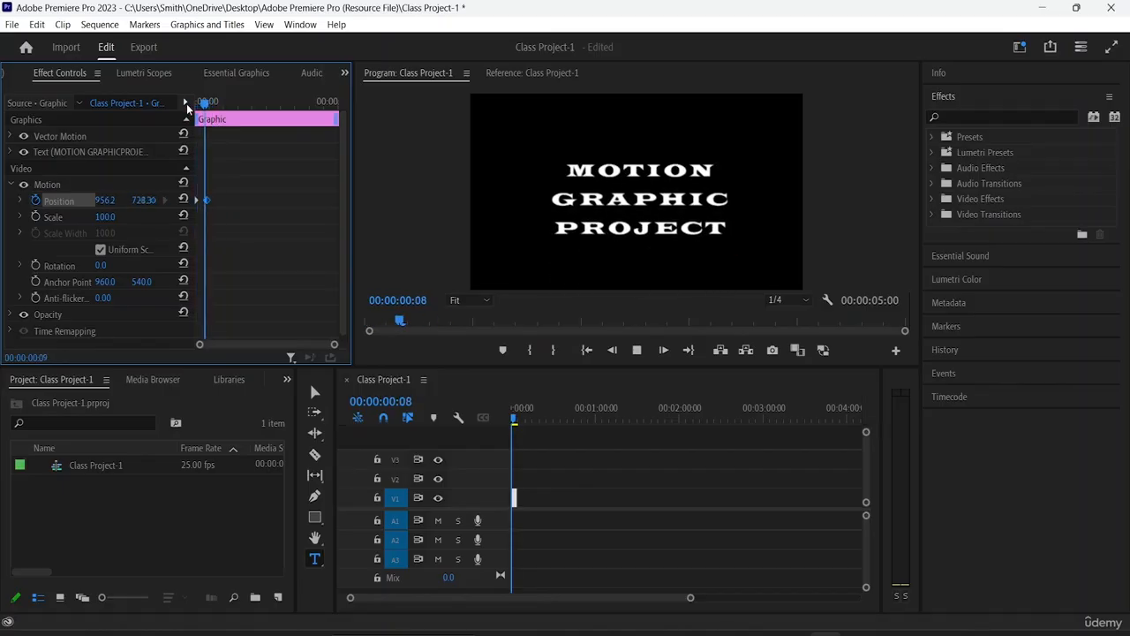
key(space)
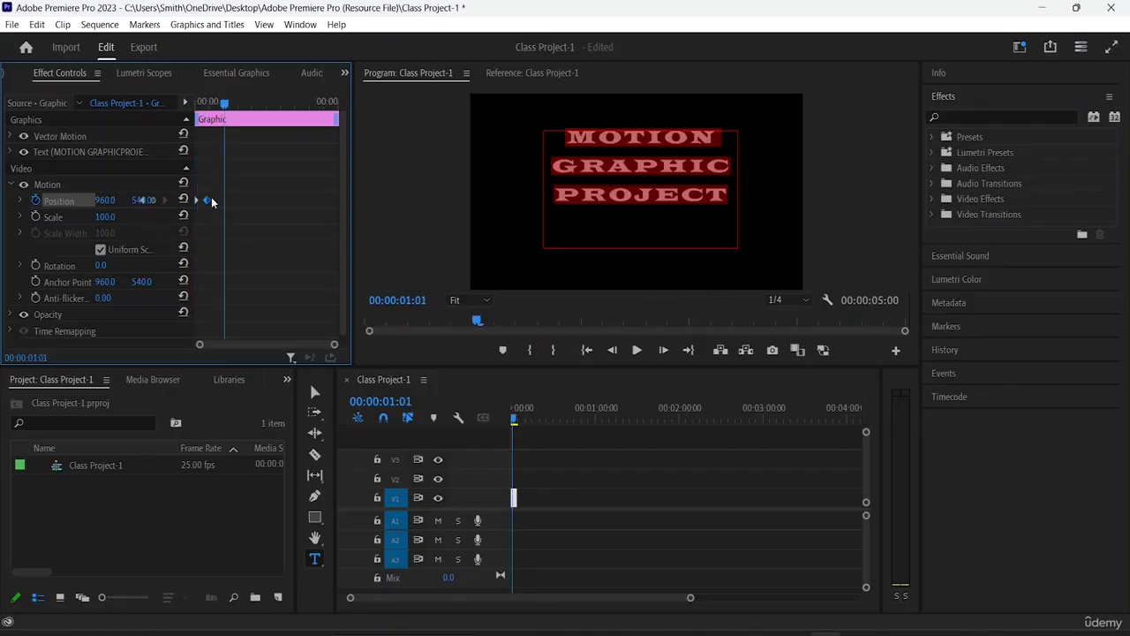
drag(205, 200, 224, 202)
drag(224, 103, 175, 94)
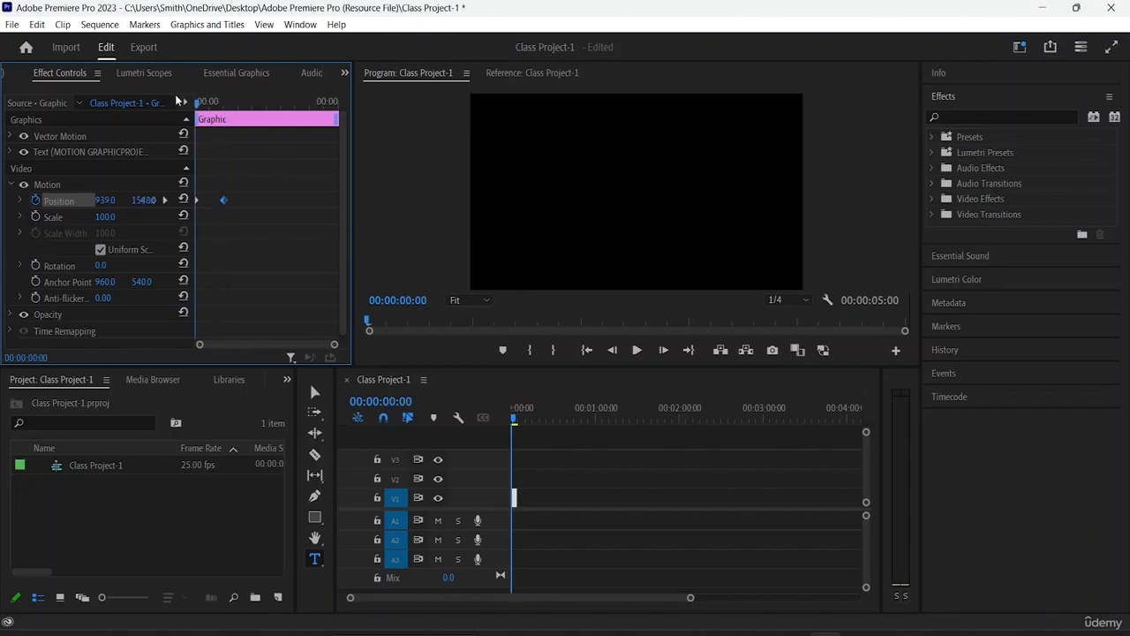
key(space)
key(space)
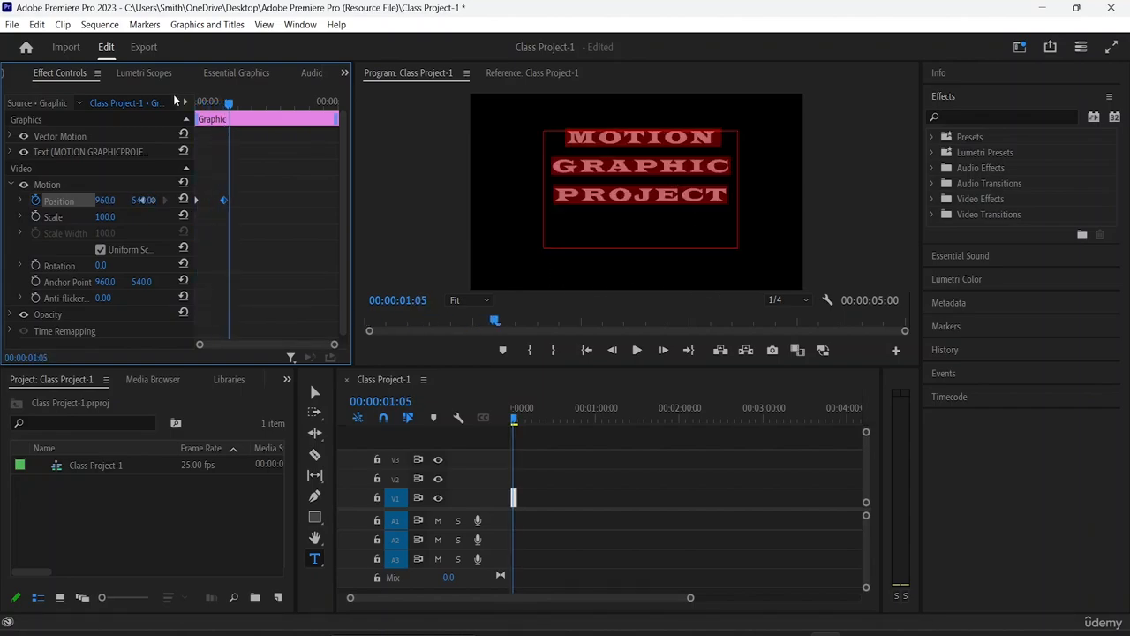
Step: Apply Ease Out to the first Position keyframe and Ease In to the second, and play the animation from the start
right_click(196, 199)
mouse_move(271, 330)
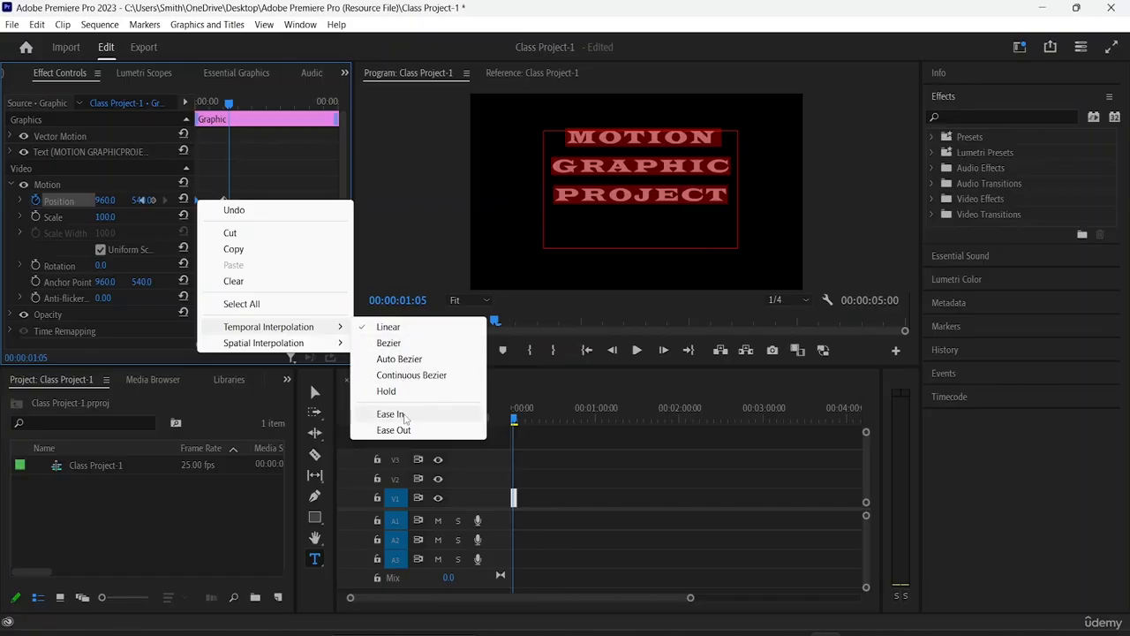
click(392, 430)
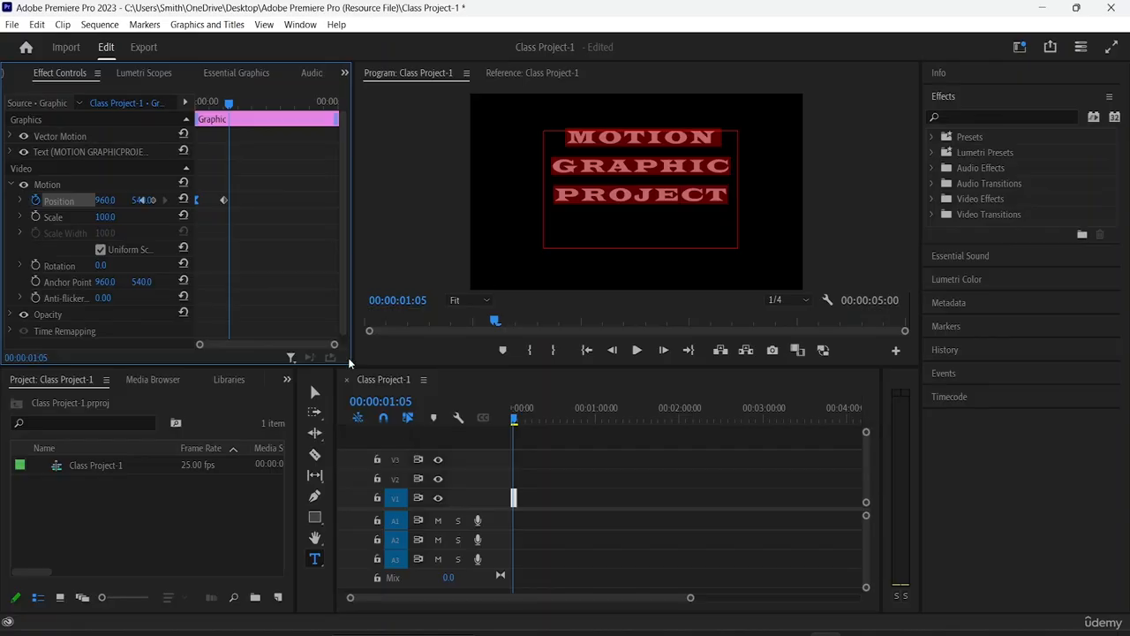
right_click(223, 199)
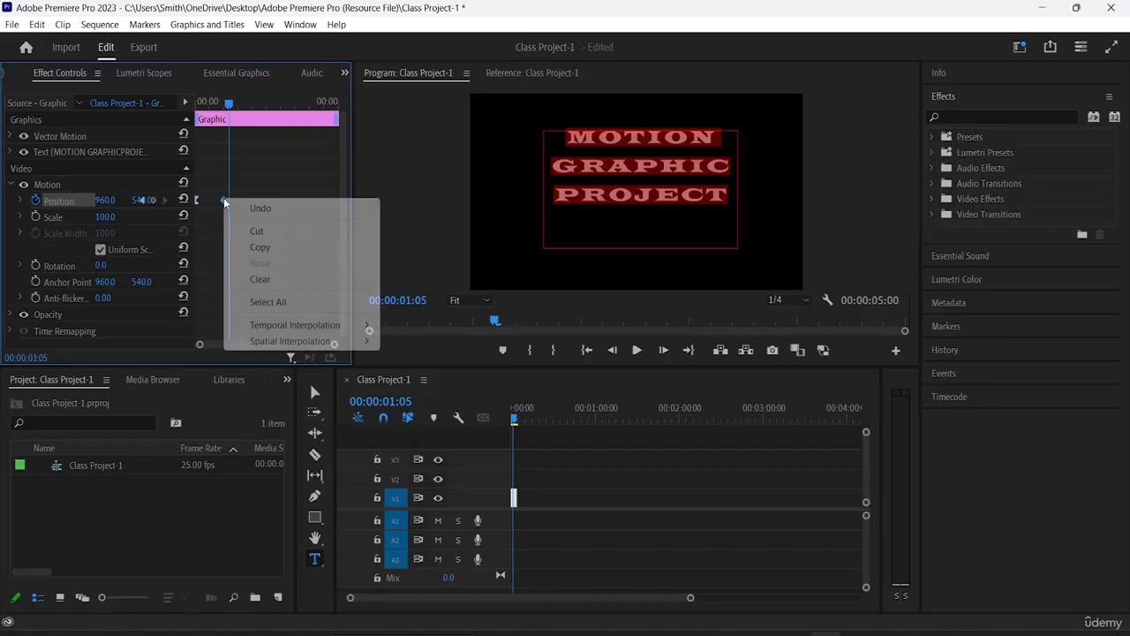
mouse_move(313, 330)
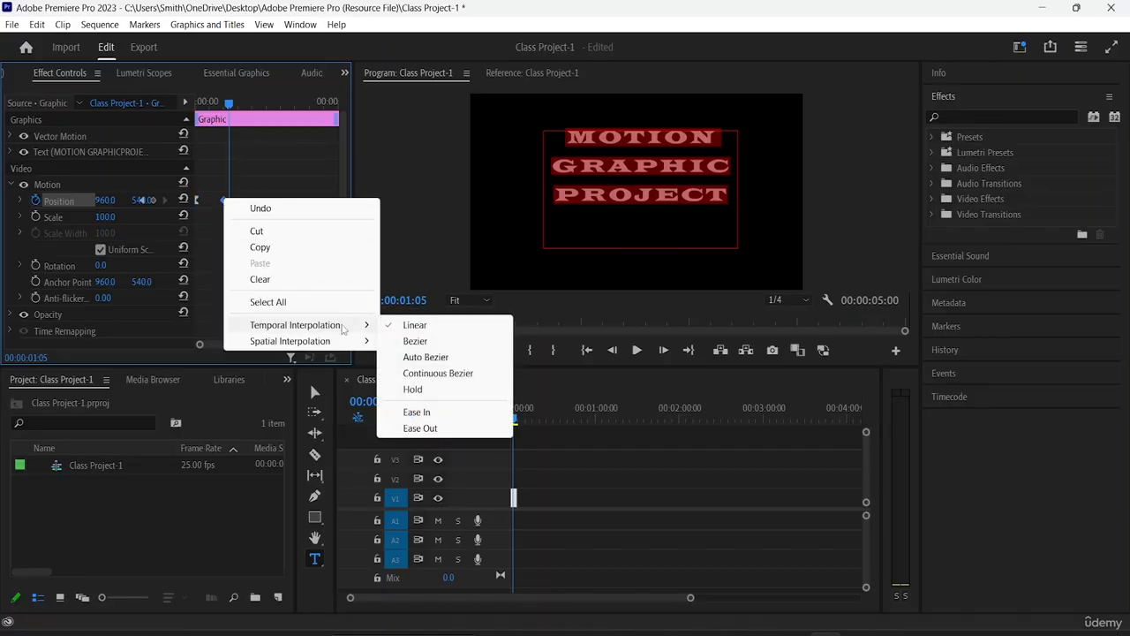
click(424, 412)
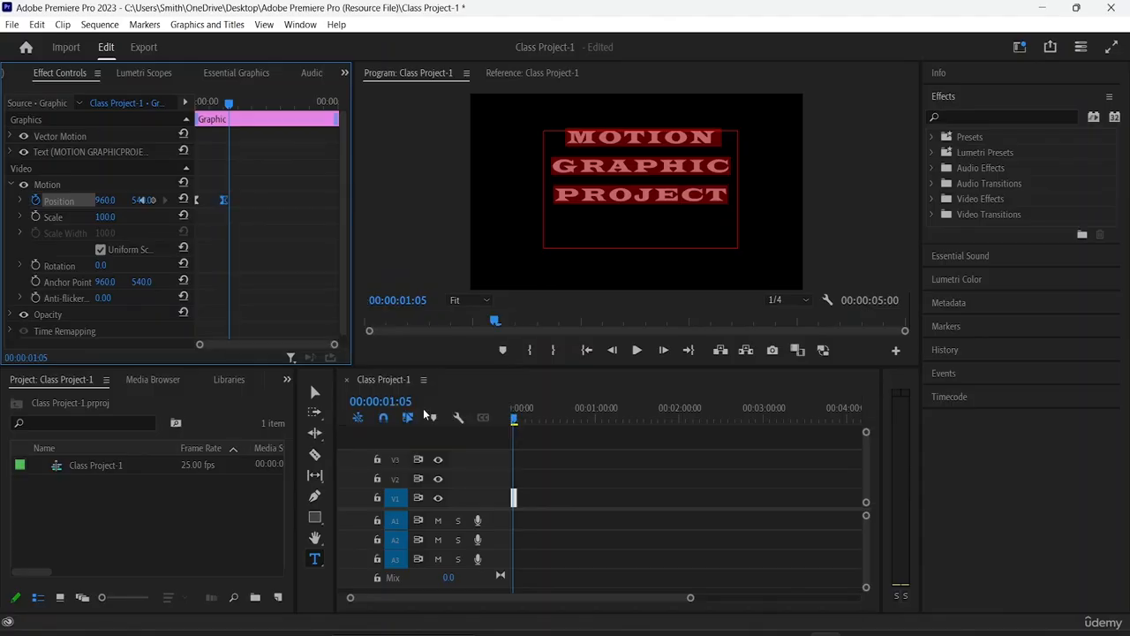
drag(228, 100, 150, 102)
key(space)
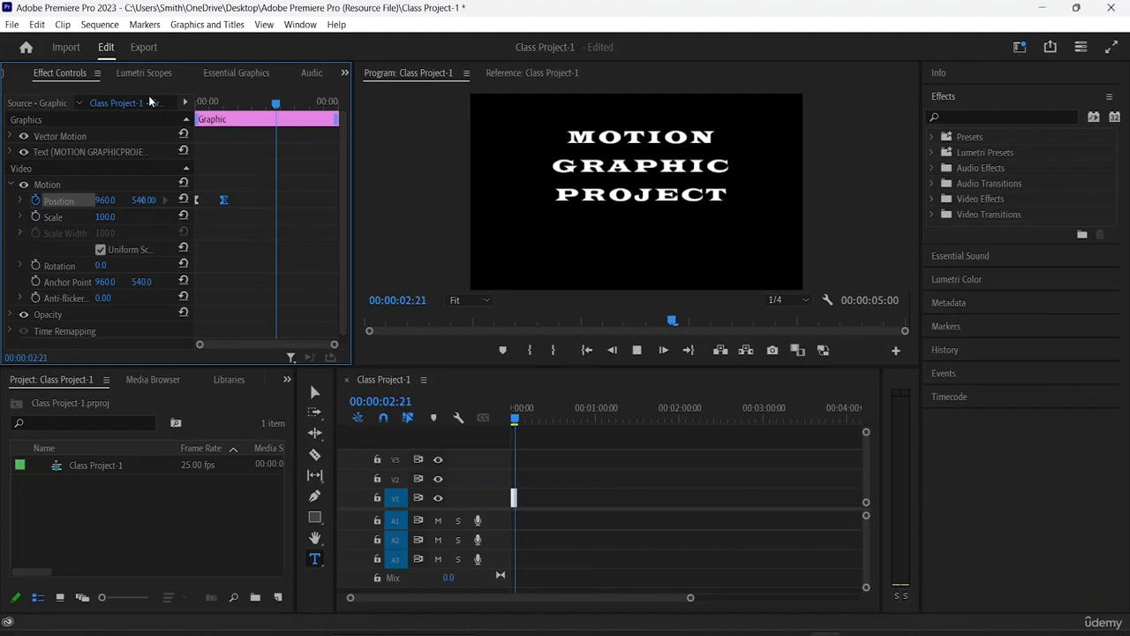
key(space)
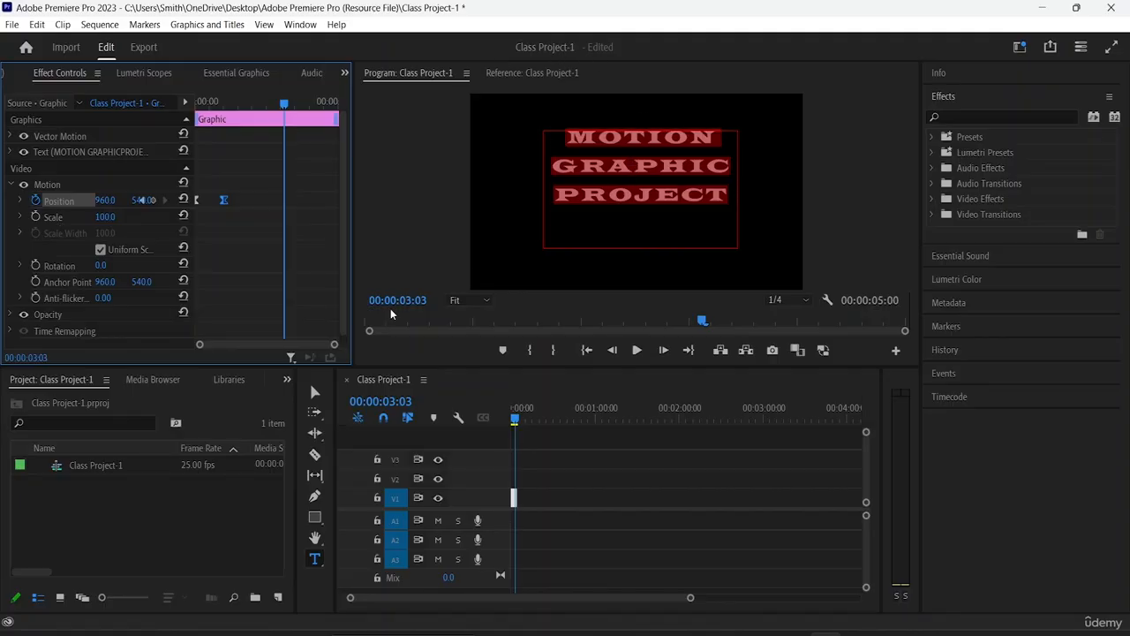
Step: Switch to the Selection tool and open the title clip's entry in the graphics text list from the timeline
click(315, 393)
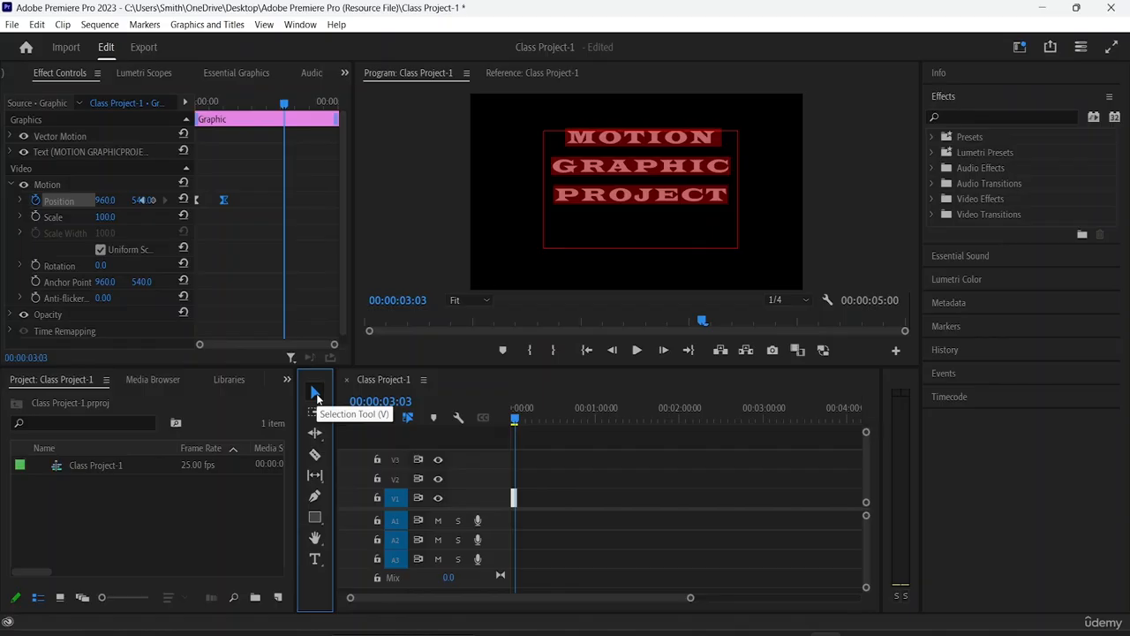
right_click(673, 177)
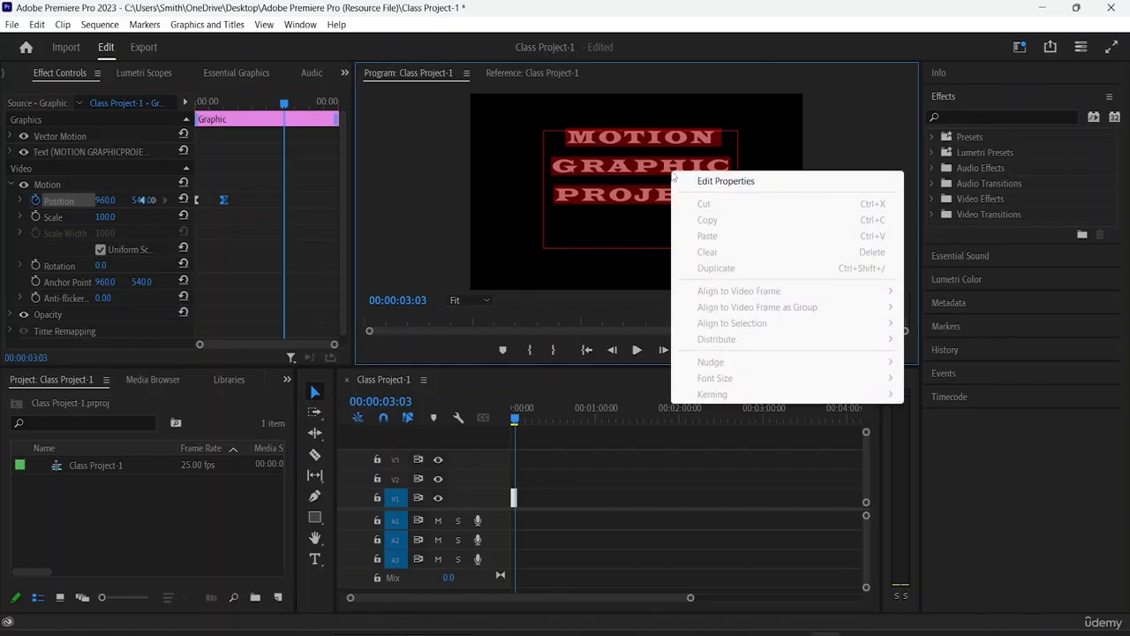
click(615, 199)
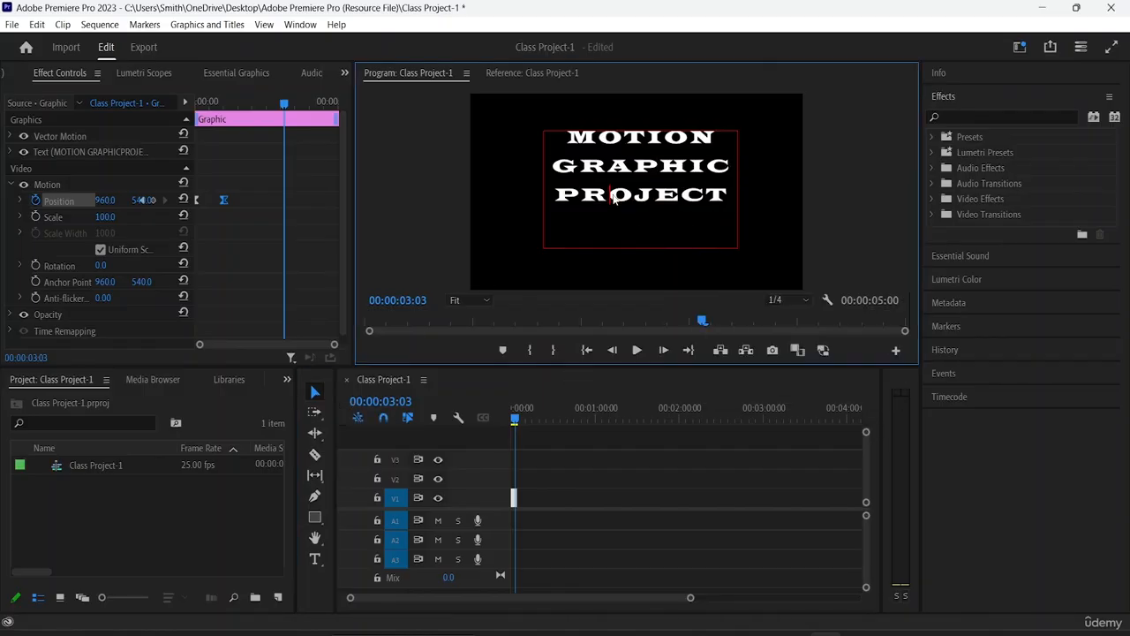
click(516, 499)
double_click(516, 500)
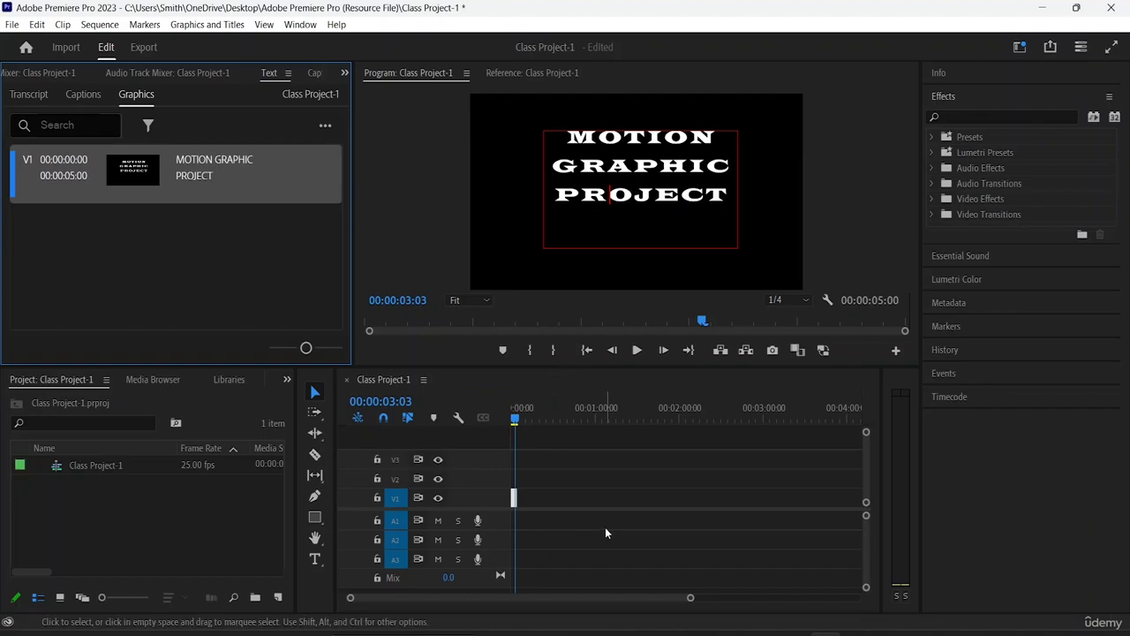
Step: Export the title clip as a Motion Graphics template named Class Project-1 to the local drive, including a video thumbnail
key(equal)
key(equal)
key(equal)
key(equal)
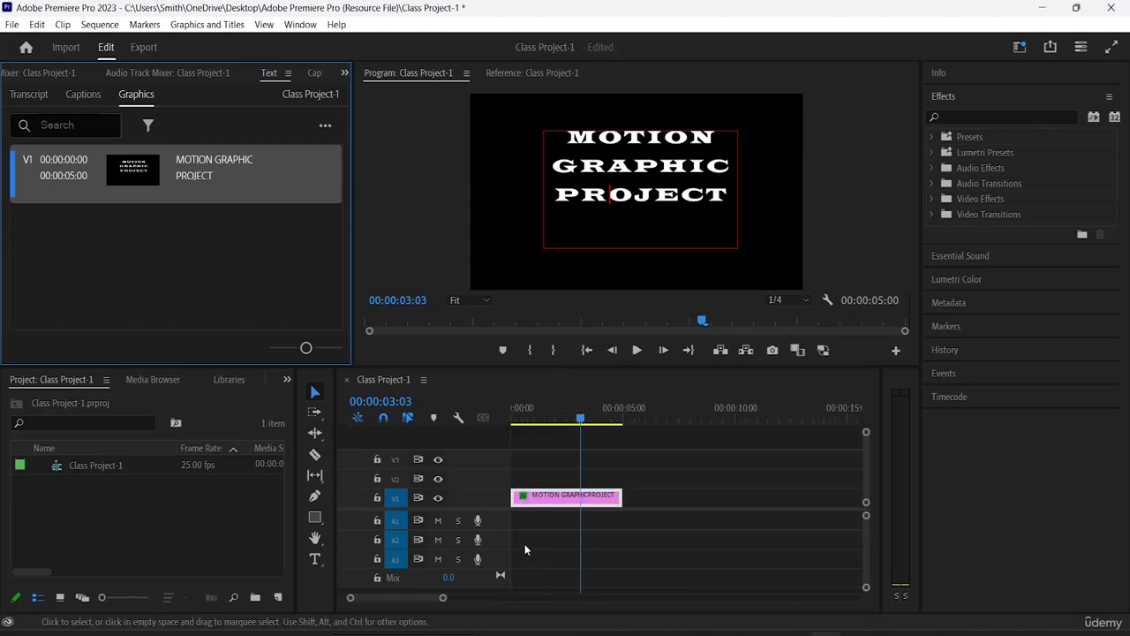
right_click(558, 500)
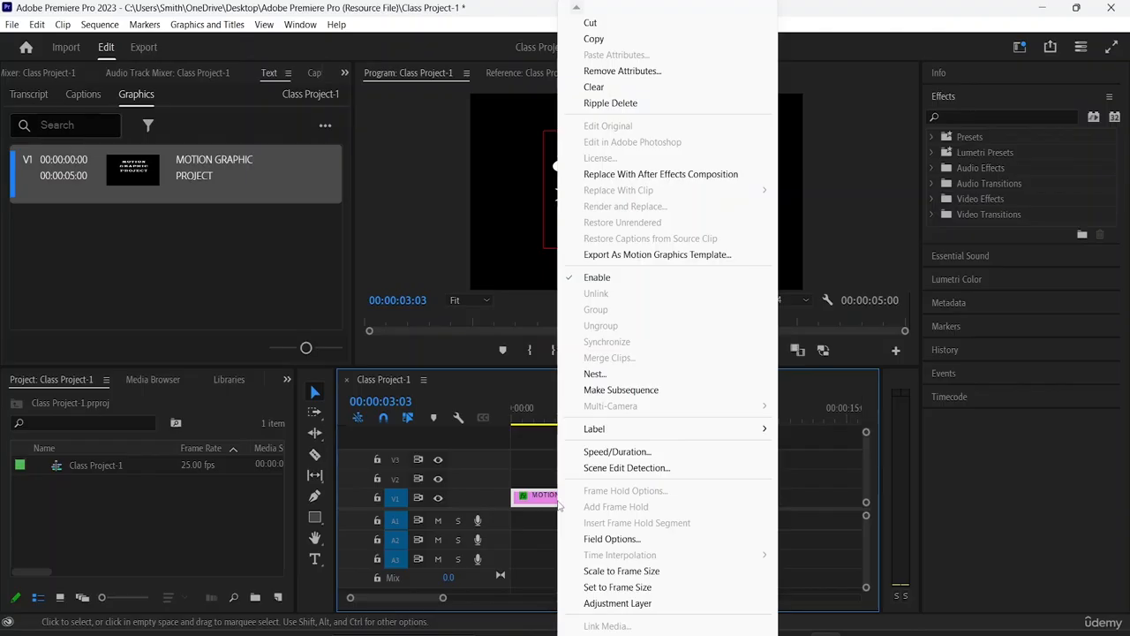
click(692, 255)
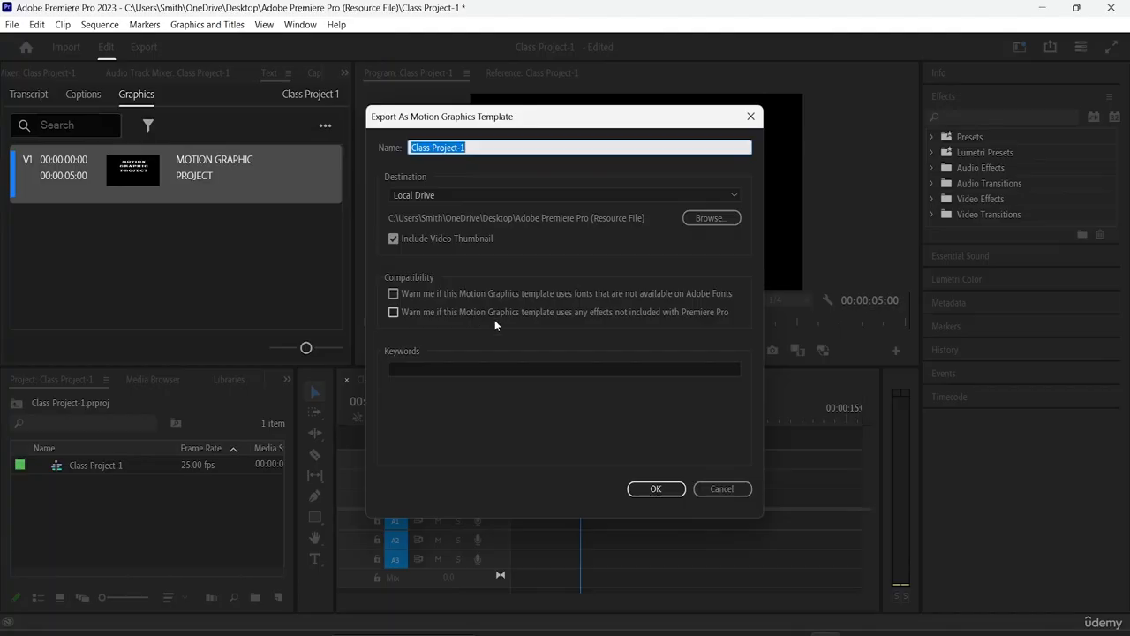
click(650, 491)
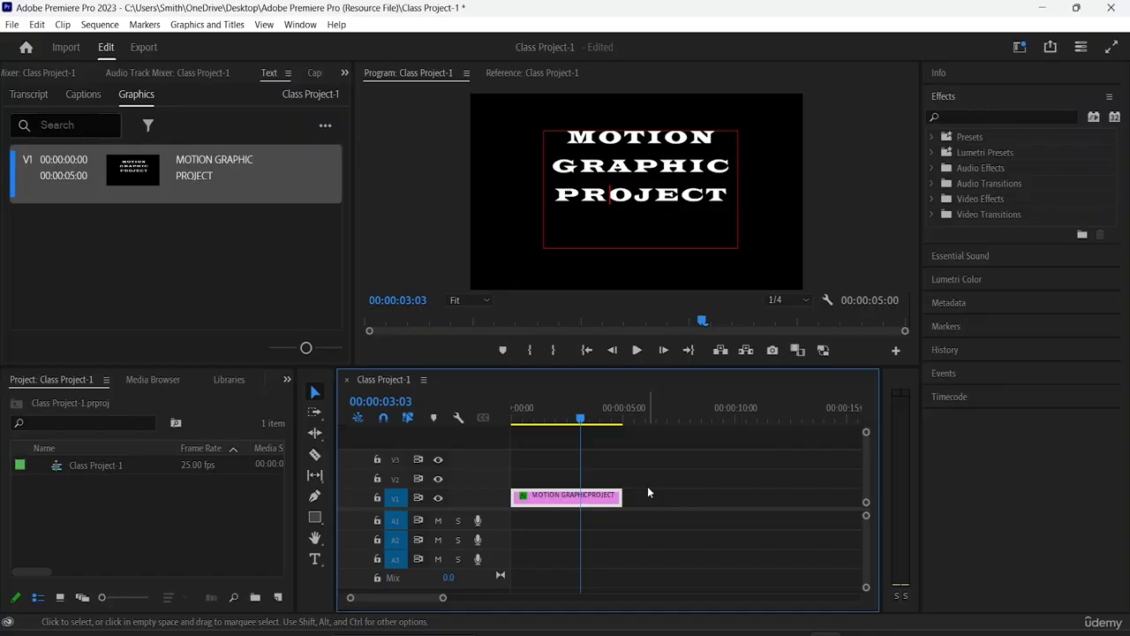
Step: Review the destination choices in the title clip's Motion Graphics template export settings and close them without exporting
right_click(557, 495)
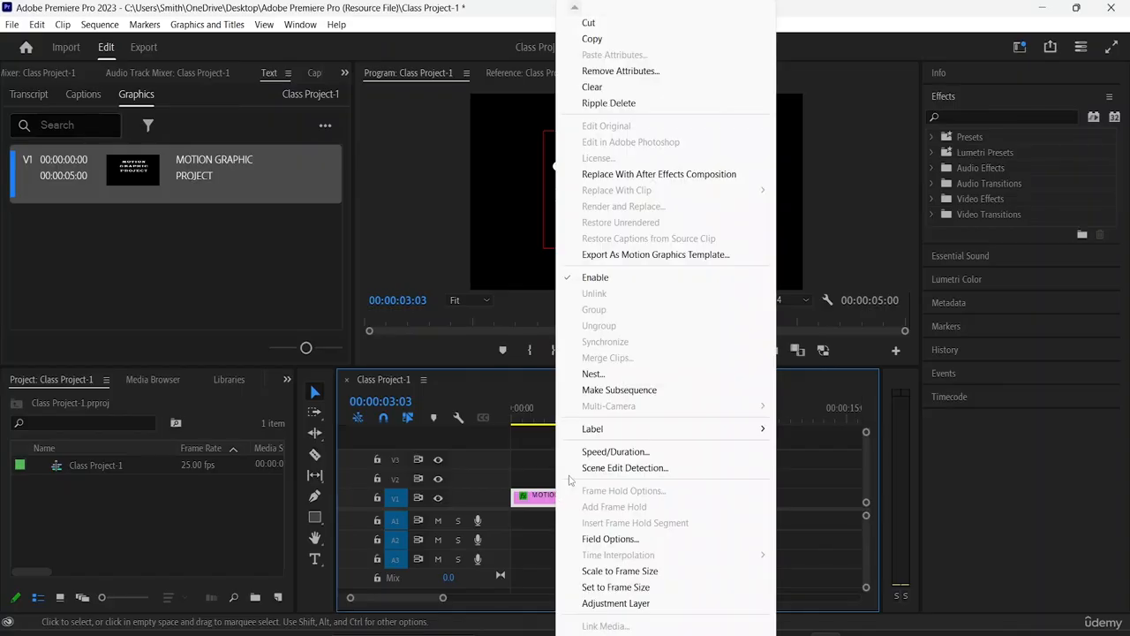
click(628, 255)
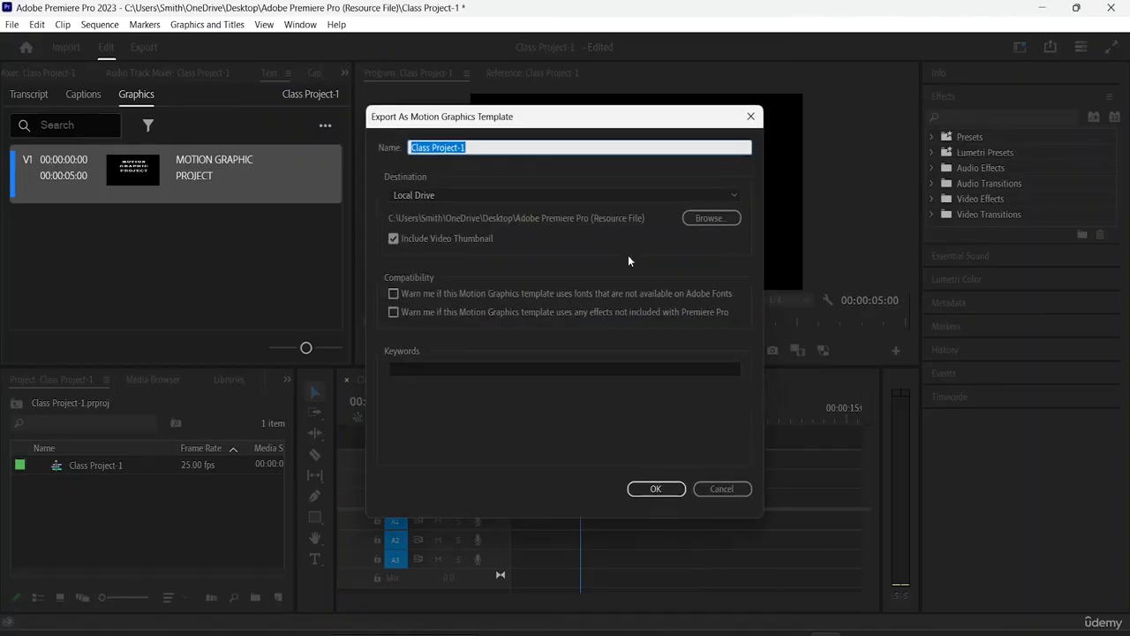
click(690, 195)
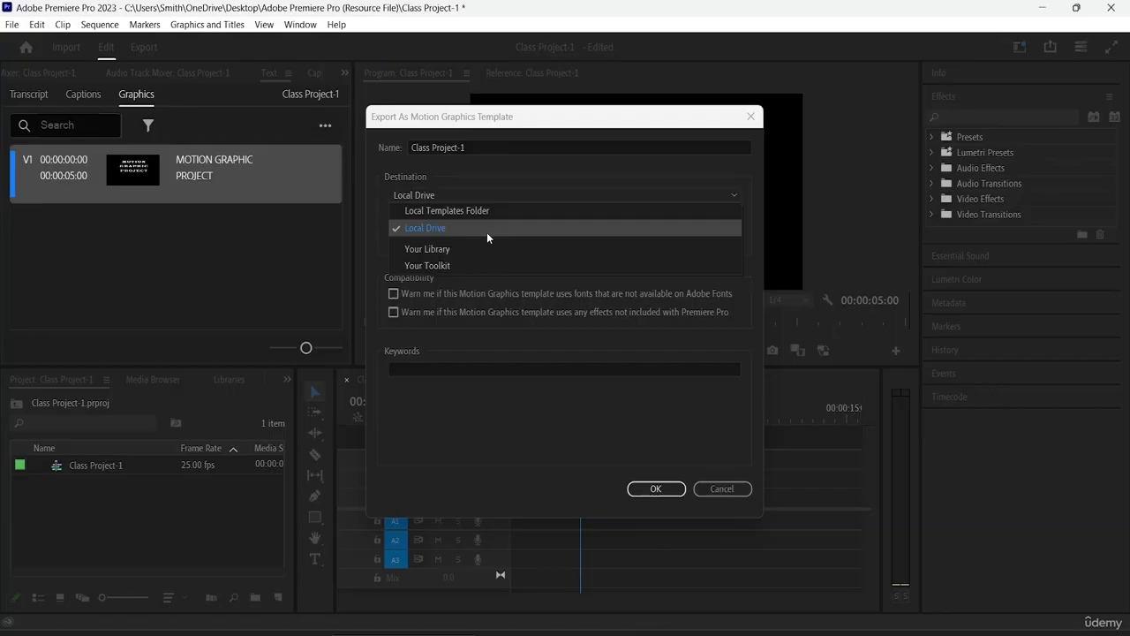
click(722, 488)
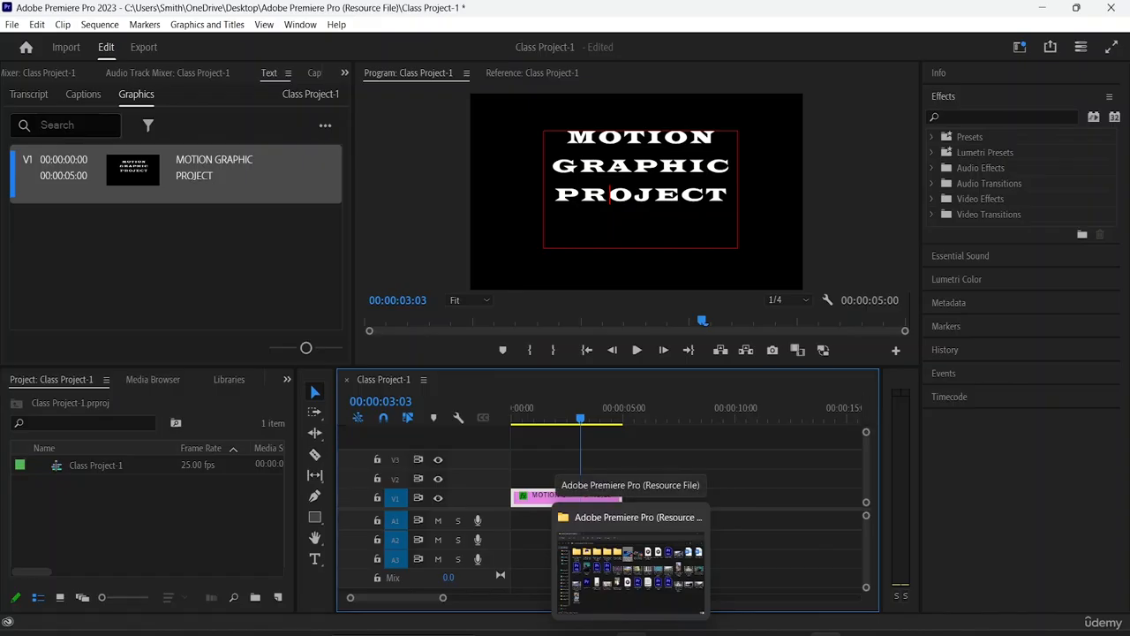
Step: Look for the exported template in the Adobe Premiere Pro (Resource File) and Downloads folders in File Explorer, and return to Premiere Pro
click(631, 634)
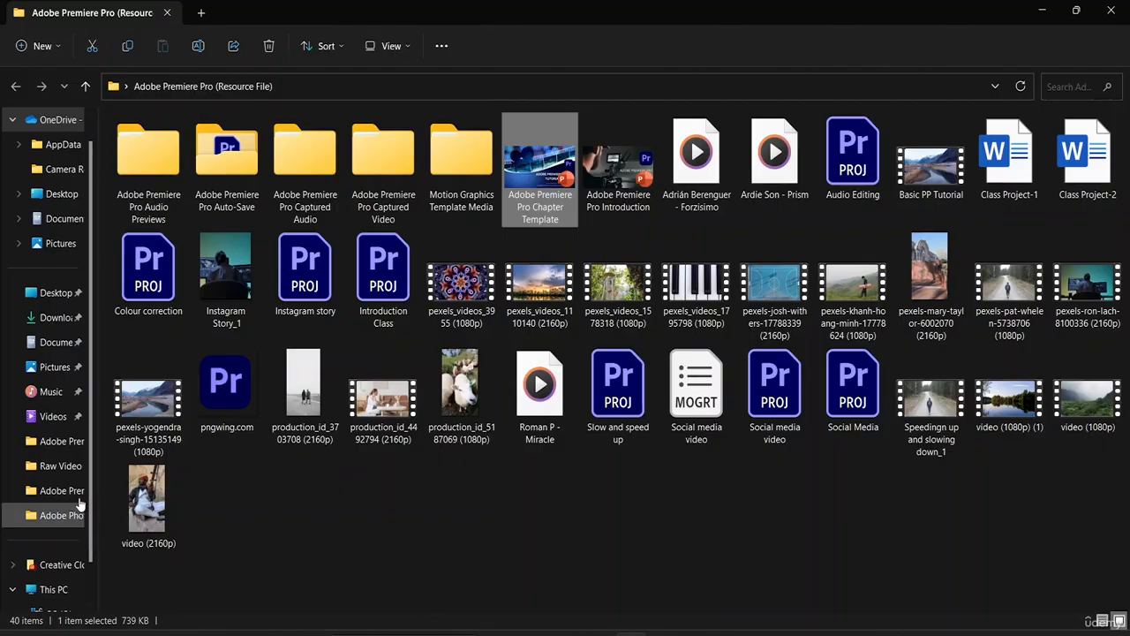
click(60, 316)
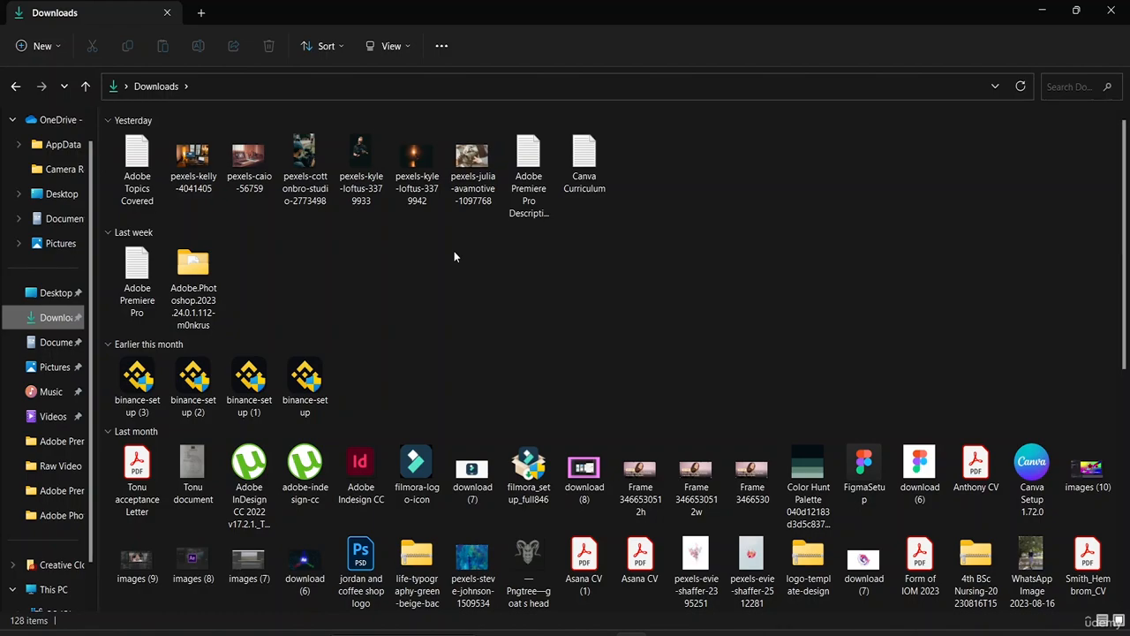
mouse_move(827, 634)
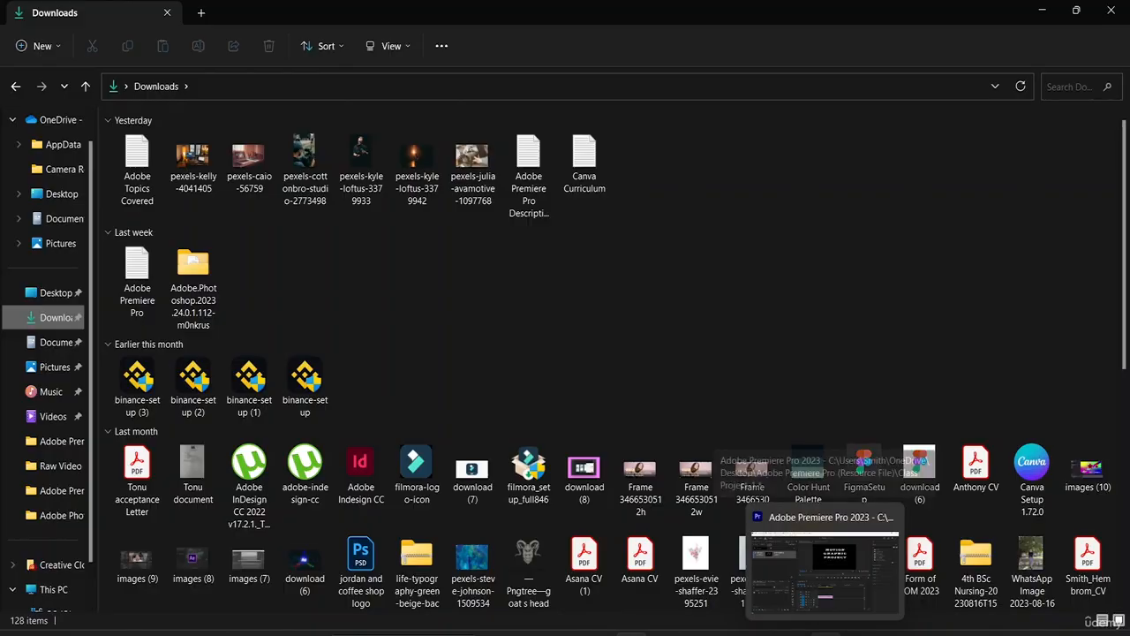
click(824, 565)
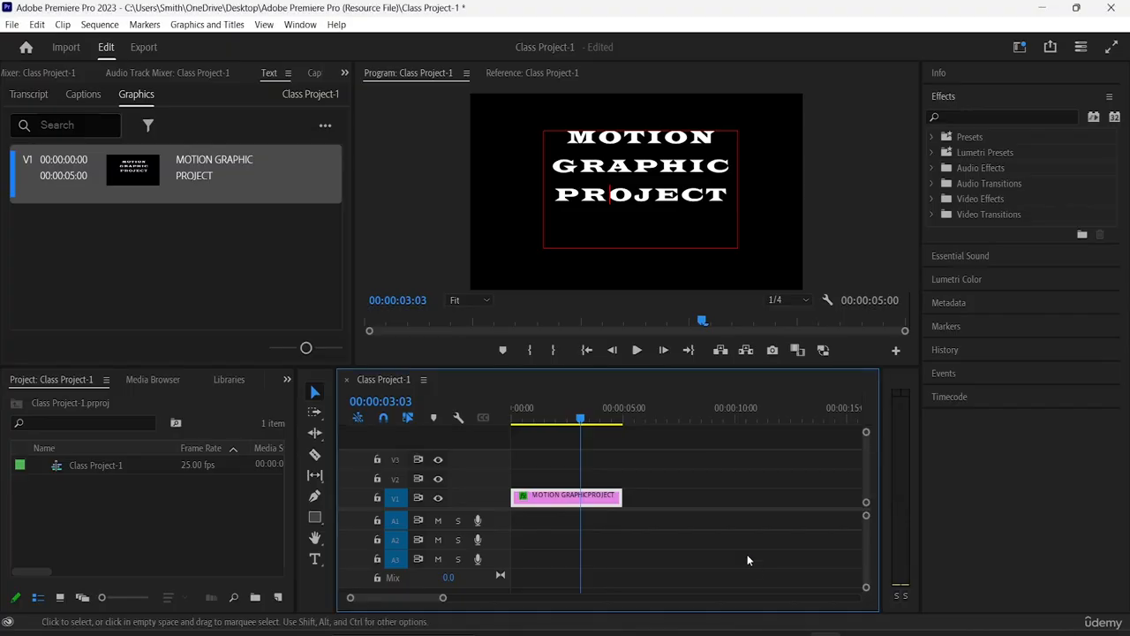
Step: Try to export the title clip as a Motion Graphics template named Class Project-1 to the local Adobe Premiere Pro (Resource File) folder
right_click(542, 504)
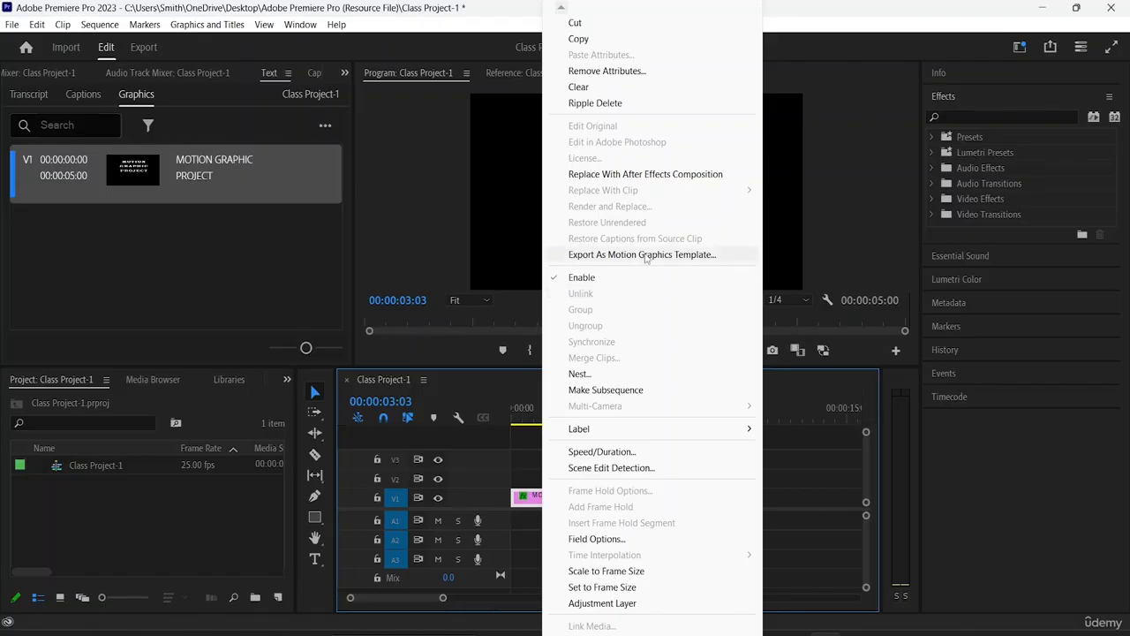
click(643, 255)
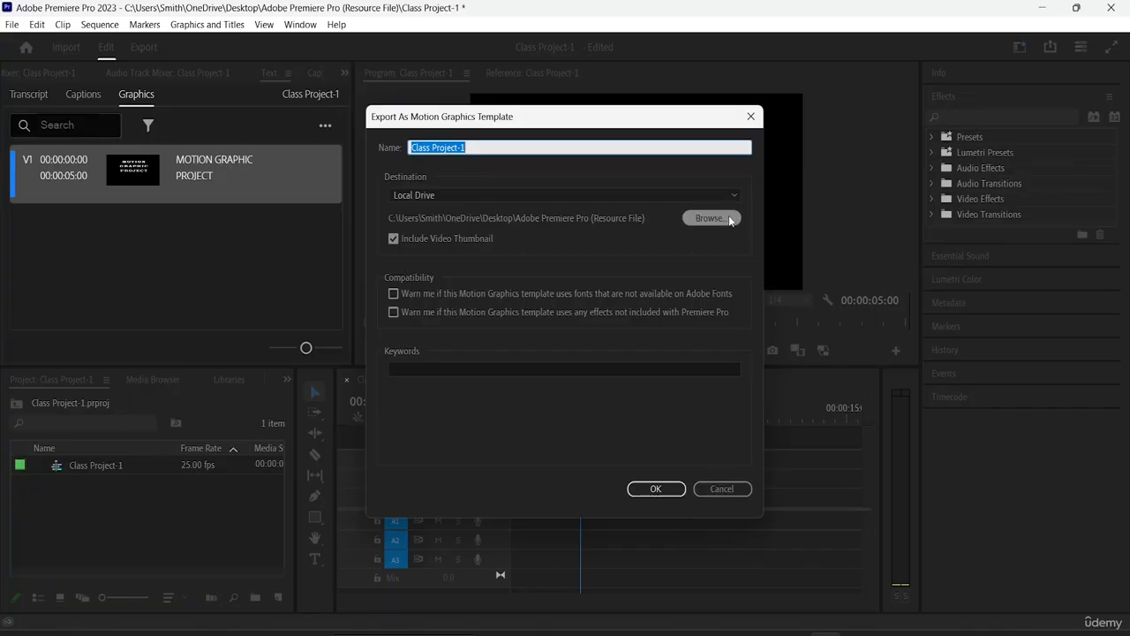
click(613, 148)
click(667, 488)
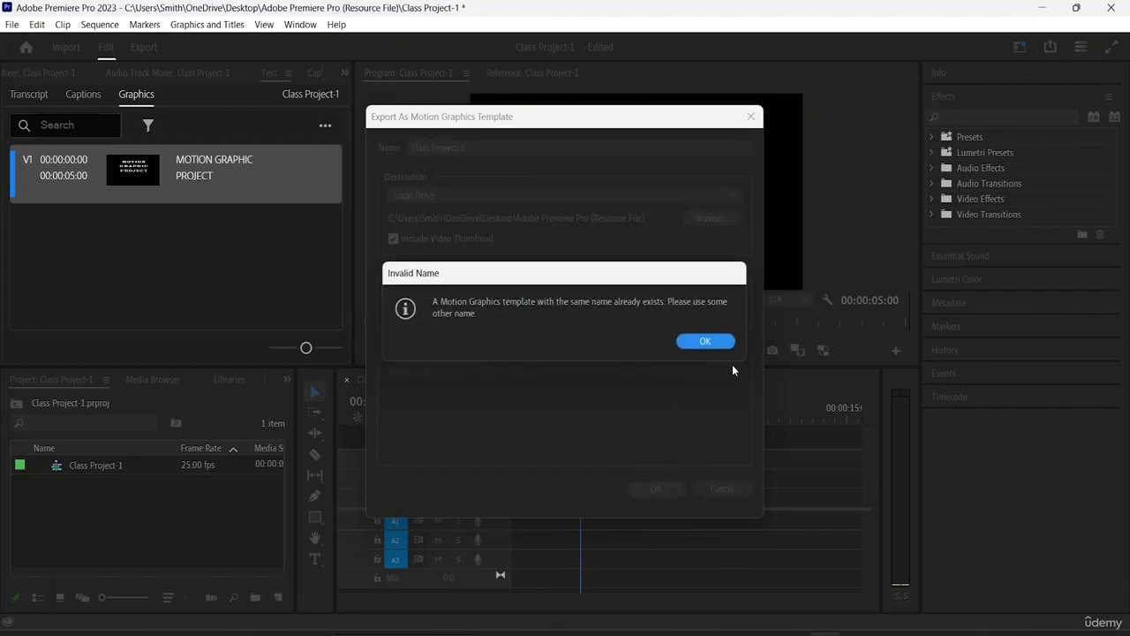
click(715, 344)
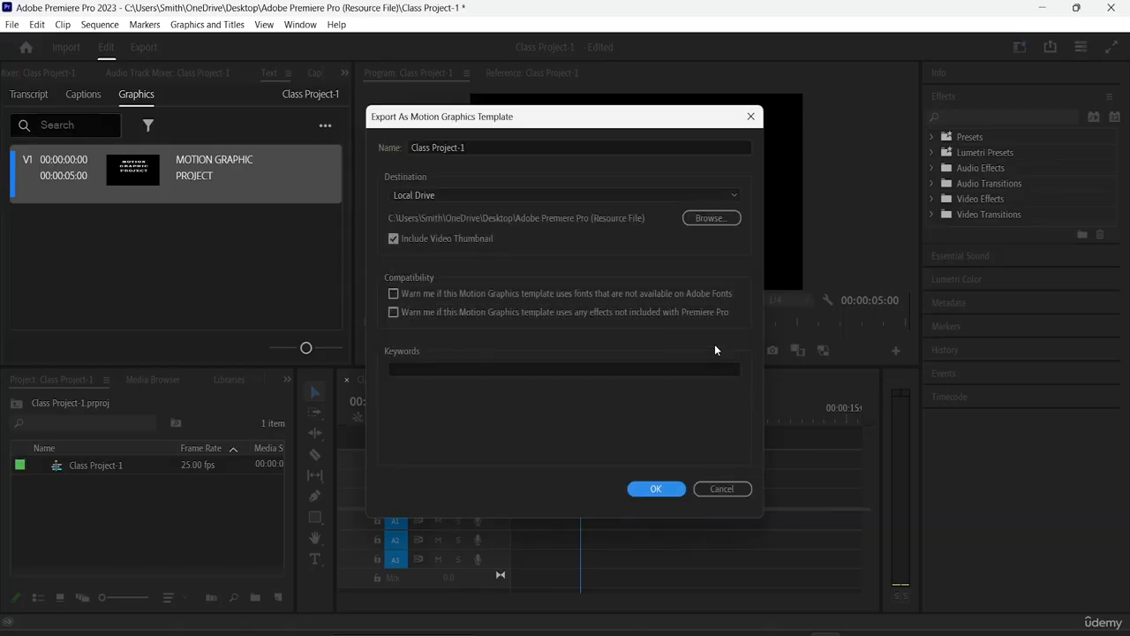
Step: Rename the Motion Graphics template as Class Project ON MOTION GRAPHICS and export it to the local drive
click(482, 144)
key(BackSpace)
key(BackSpace)
text(ON)
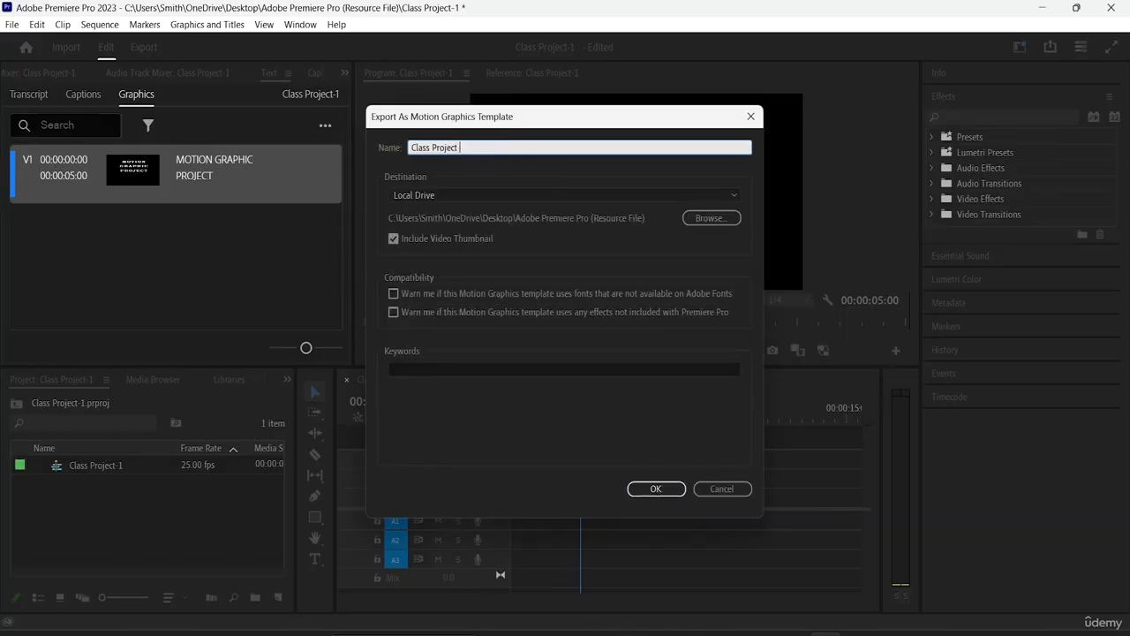
text(TION GRAPHICS)
click(654, 490)
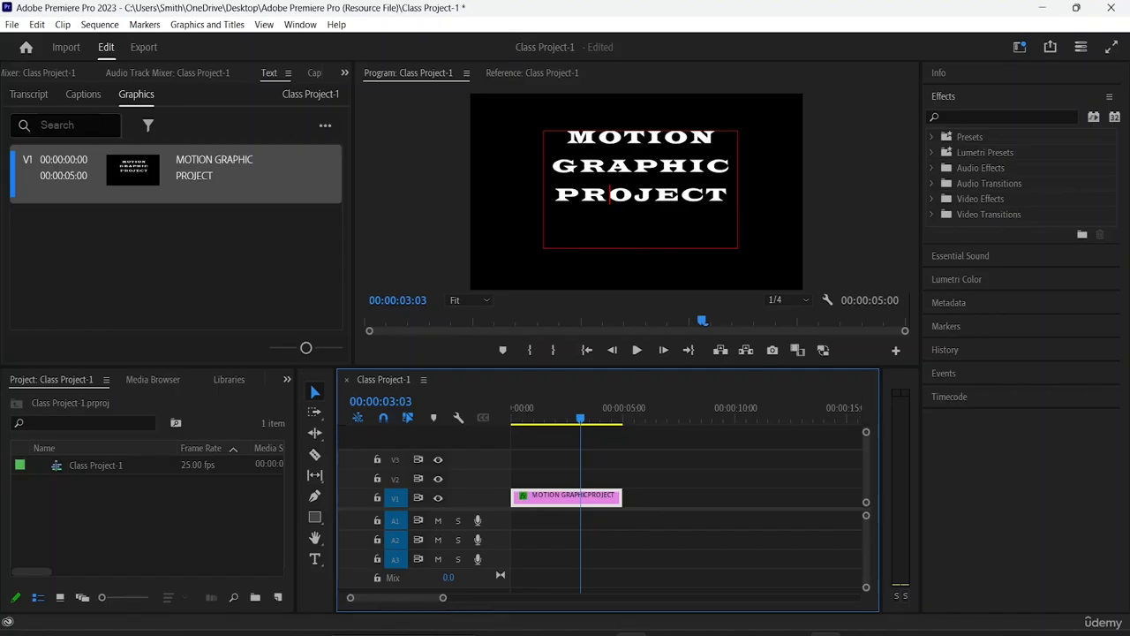
Step: Switch to File Explorer, try to open the Class Project ON MOTION GRAPHICS template file, and dismiss the app choice
click(632, 634)
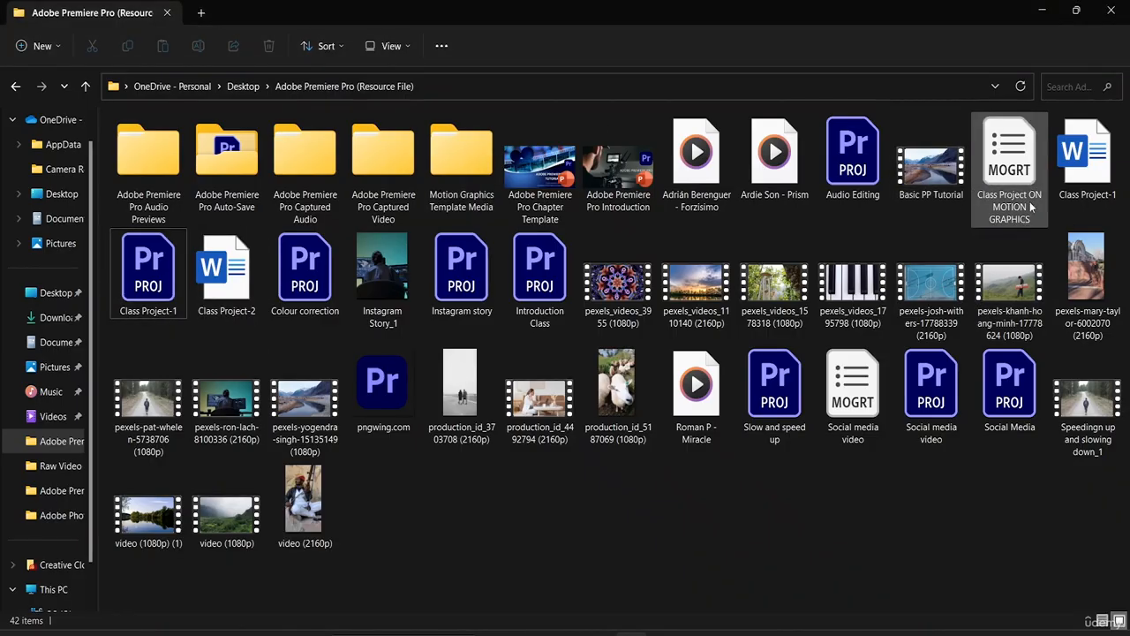
click(1003, 158)
double_click(1004, 159)
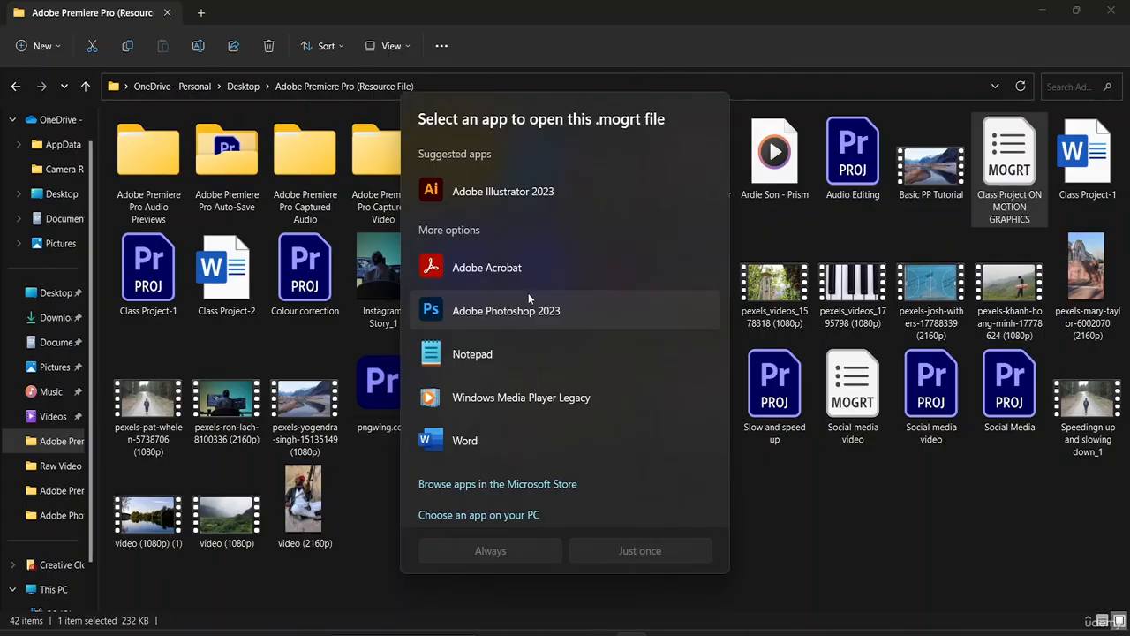
key(Escape)
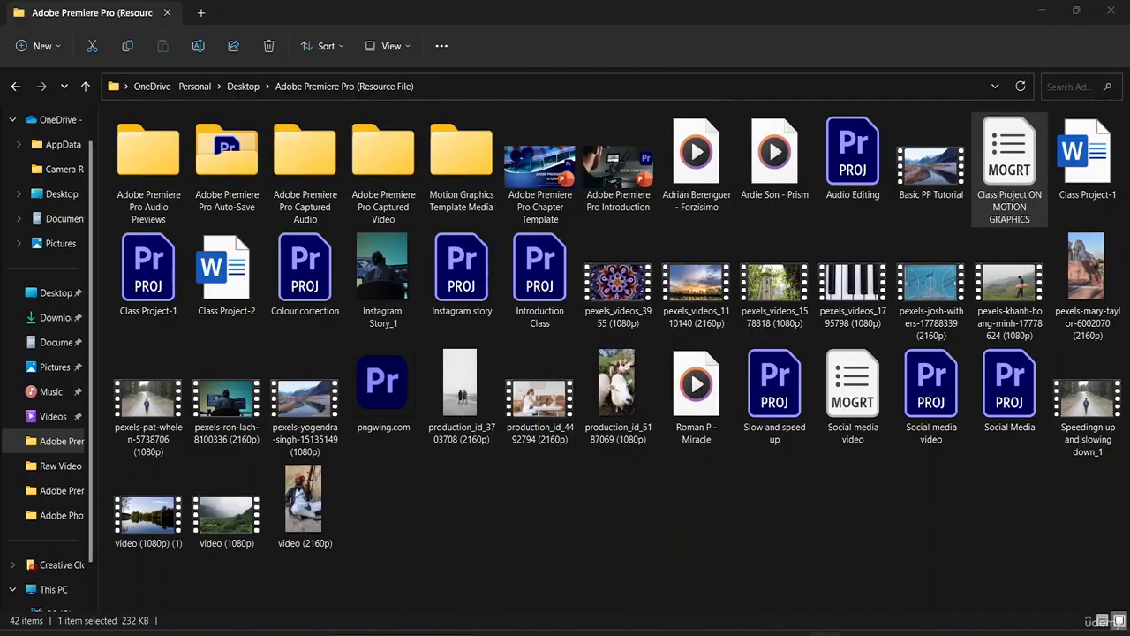